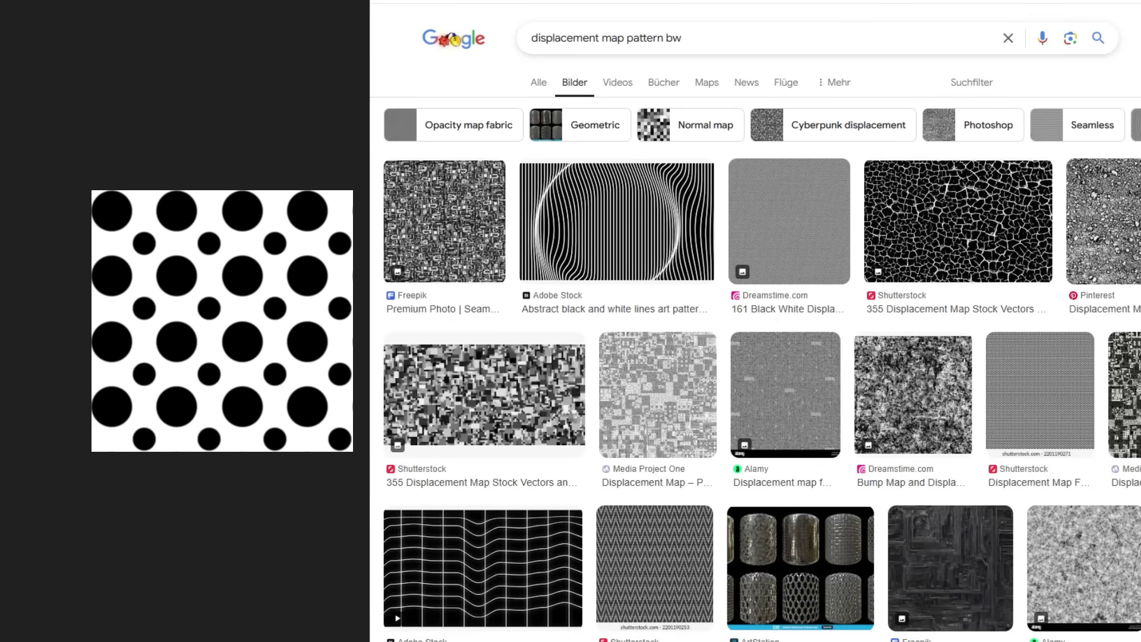
Browse the displacement map pattern images, and brush the second eye onto the smiley face in Paint.
scroll(948, 194, down, 15)
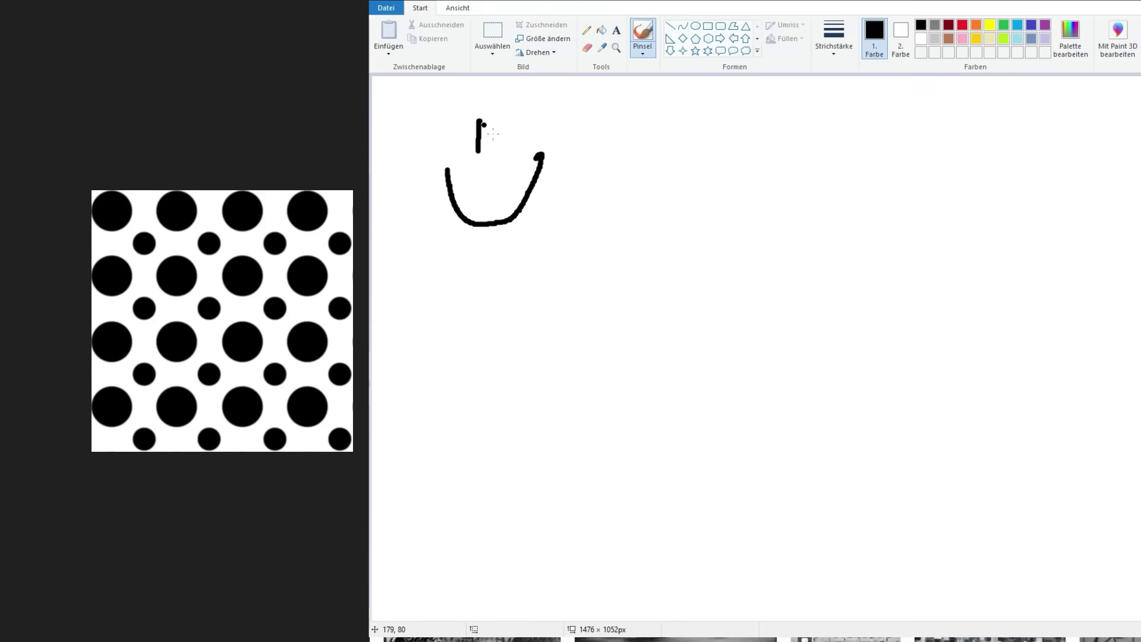
drag(510, 124, 508, 161)
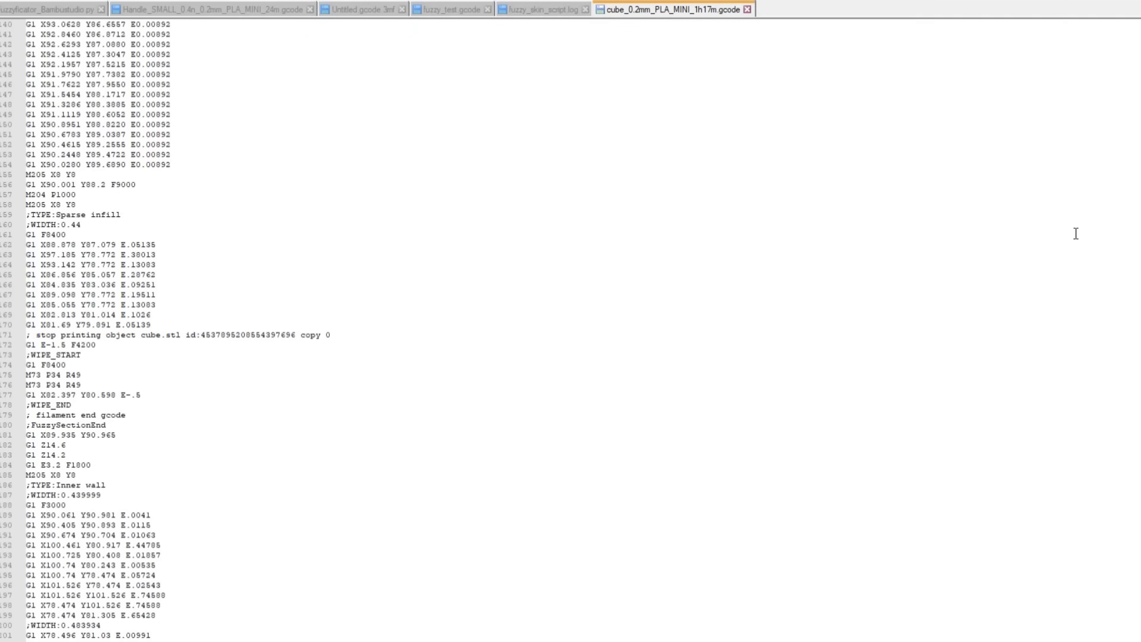
Examine the infill, inner wall and outer wall sections of the cube_0.2mm_PLA_MINI_1h17m.gcode file.
scroll(1076, 233, down, 20)
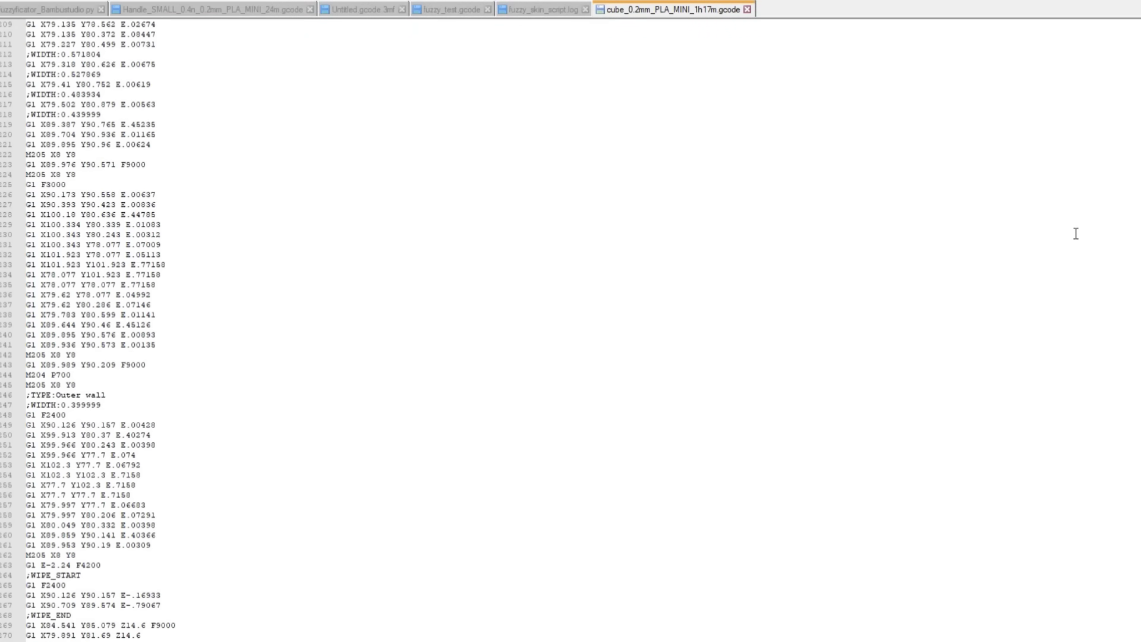
scroll(1075, 233, down, 15)
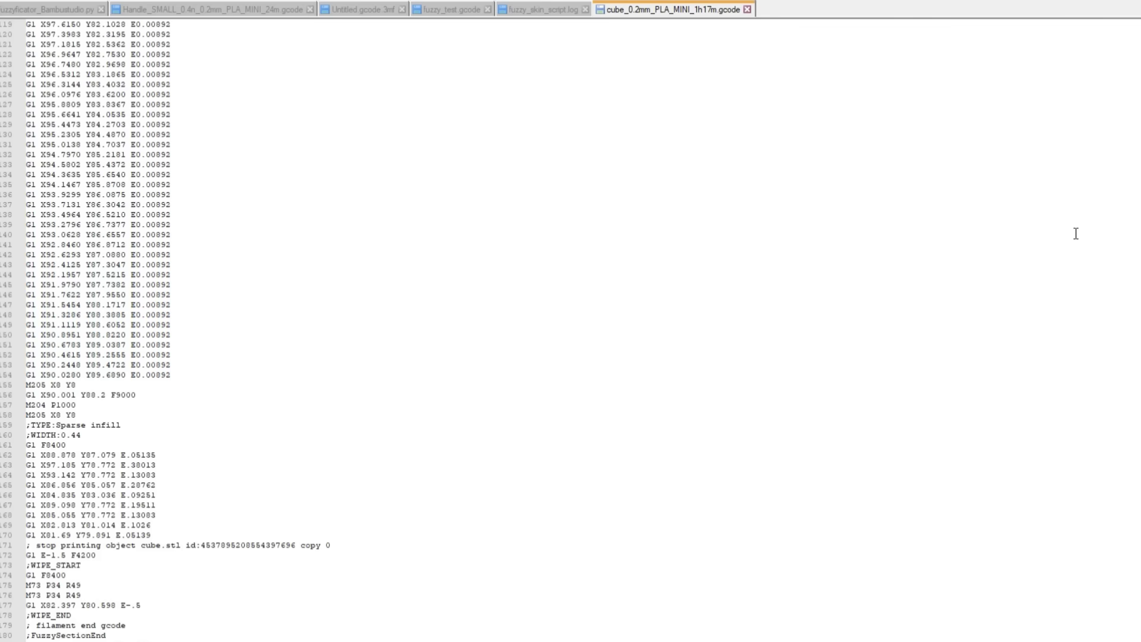
scroll(1075, 233, down, 15)
scroll(1076, 233, down, 20)
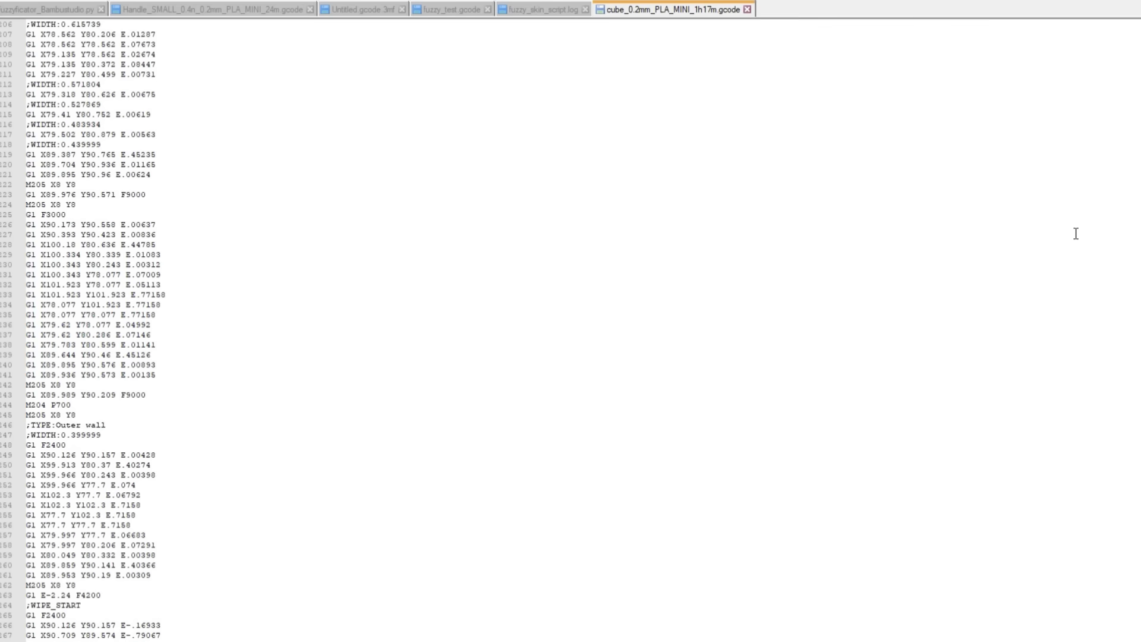
scroll(1075, 233, down, 20)
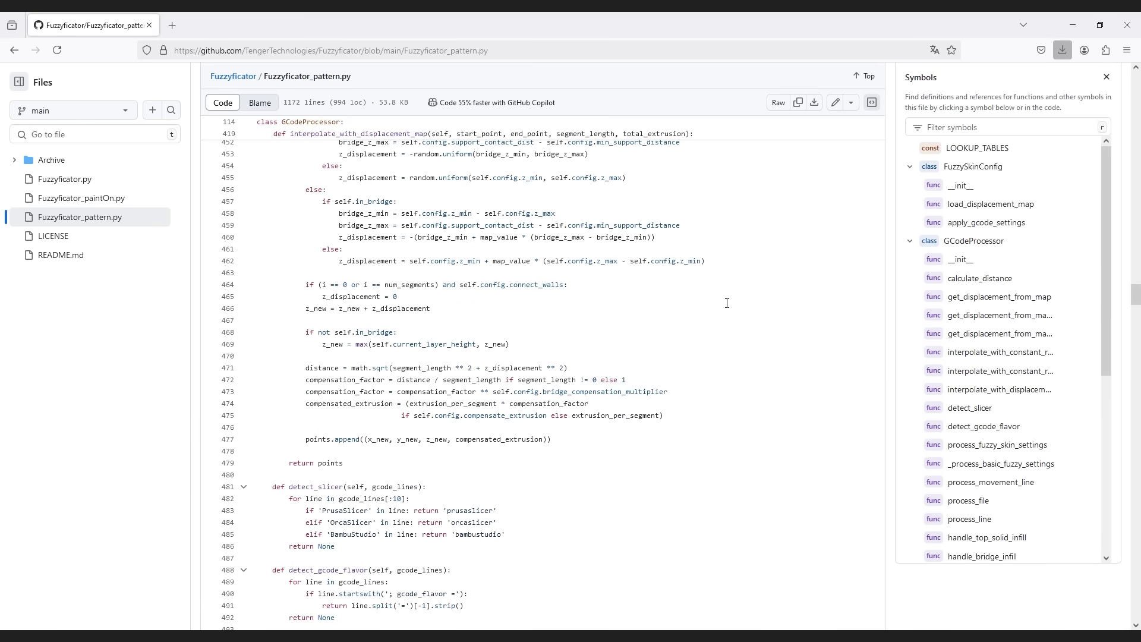
Read through the Fuzzyficator script's source code, on GitHub and in the code editor.
scroll(726, 303, down, 20)
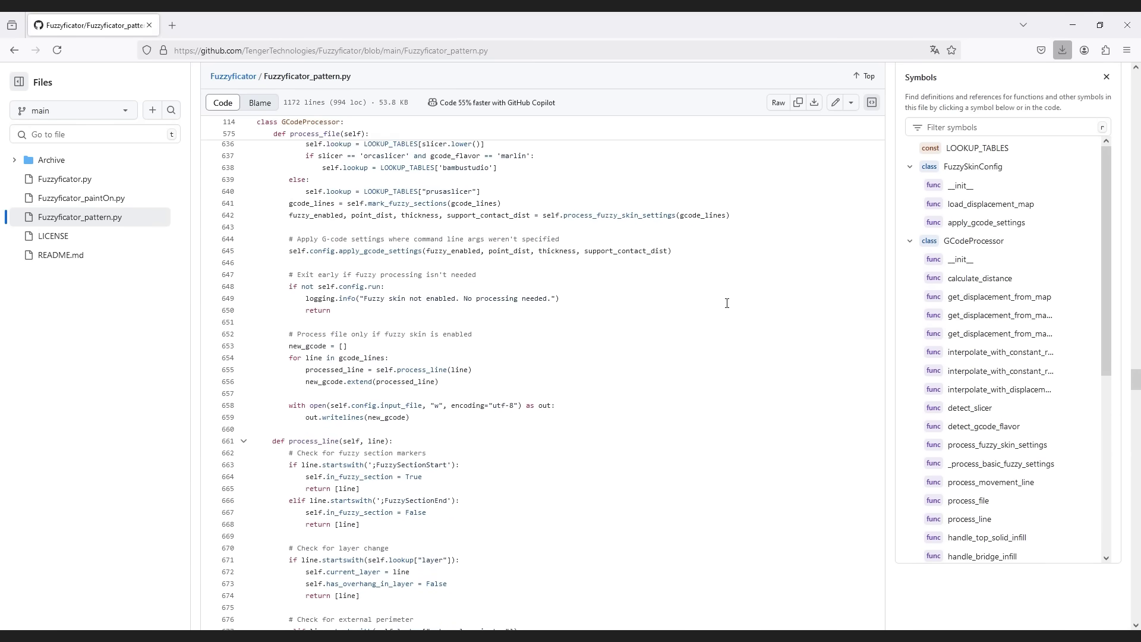
scroll(727, 304, down, 7)
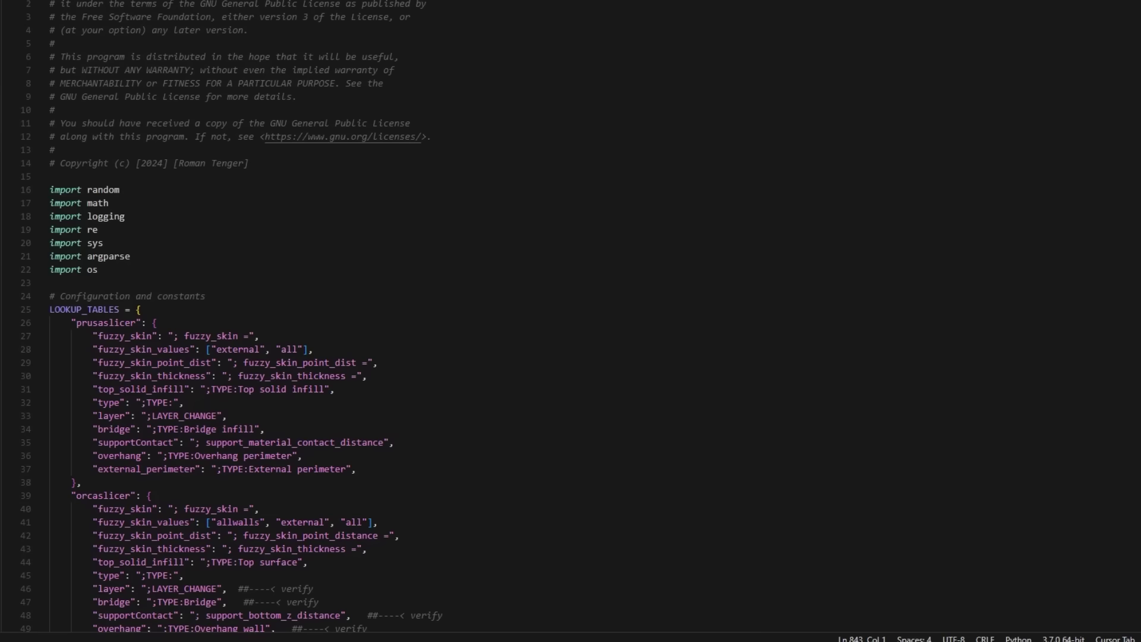
scroll(571, 321, down, 20)
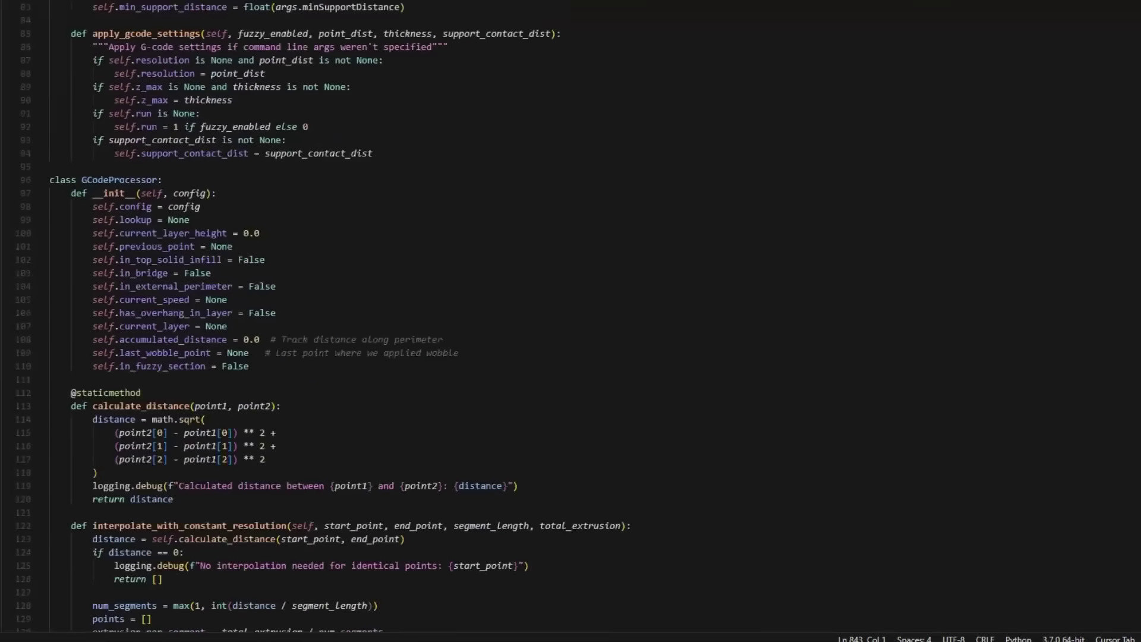
scroll(570, 321, down, 20)
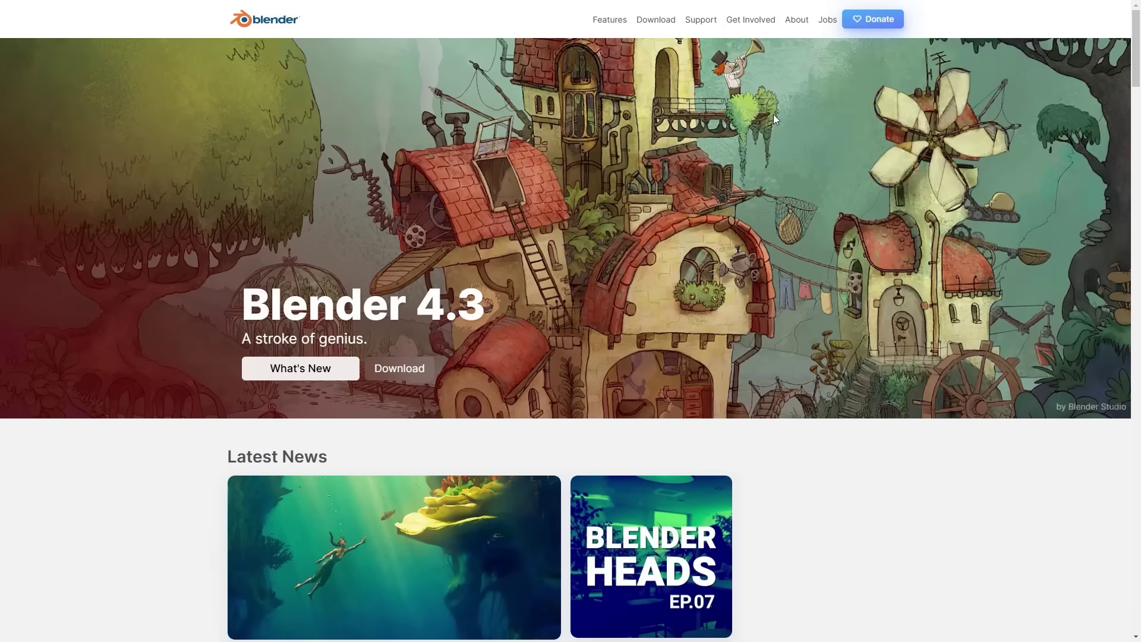
Skim the news and development sections of the Blender home page.
scroll(772, 114, down, 15)
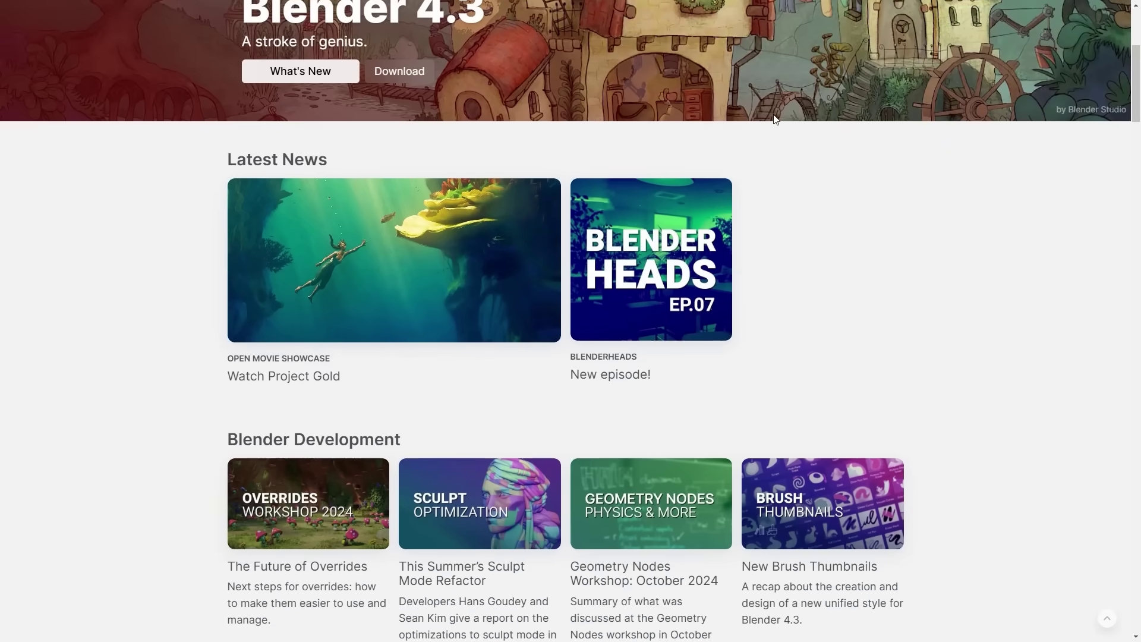
scroll(778, 122, up, 20)
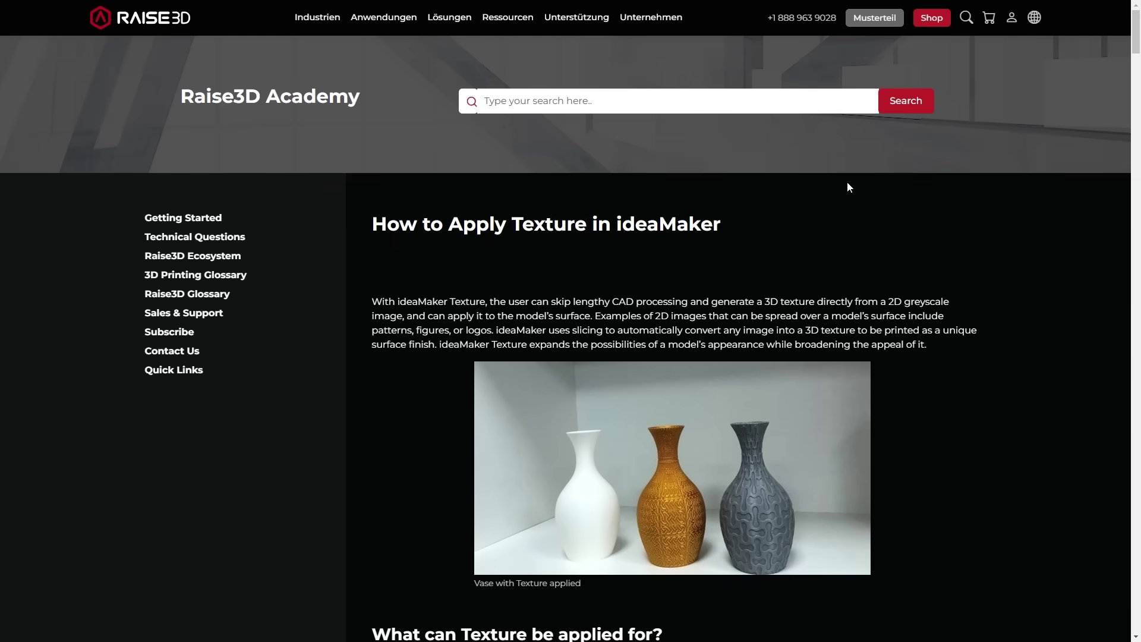
Read the Raise3D Academy article on how to apply texture in ideaMaker.
scroll(846, 182, down, 7)
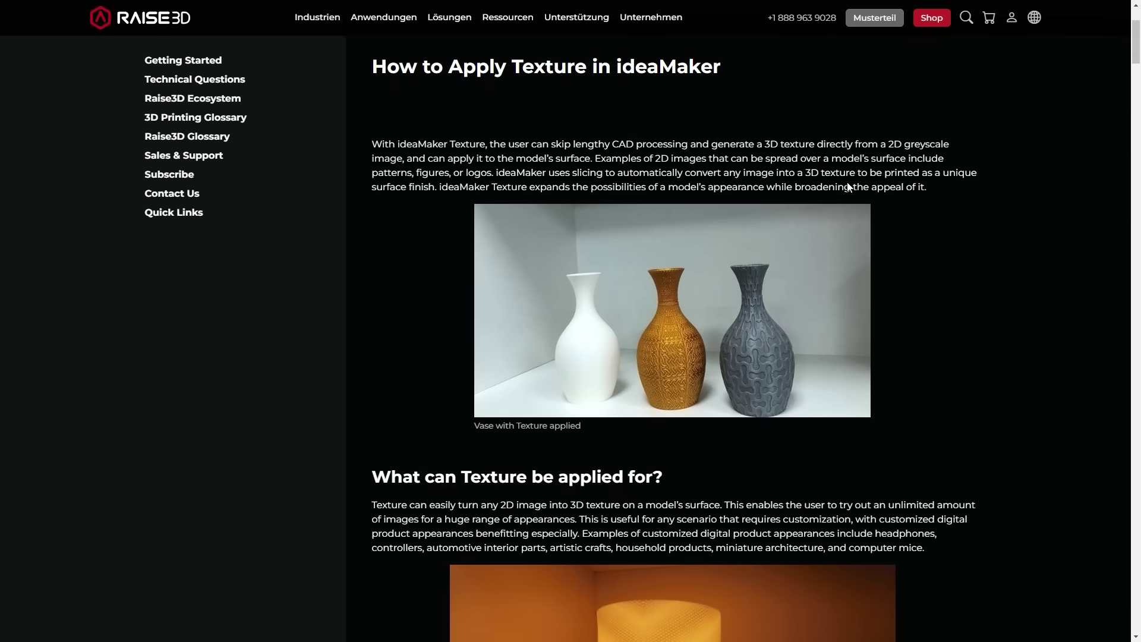
scroll(847, 183, down, 13)
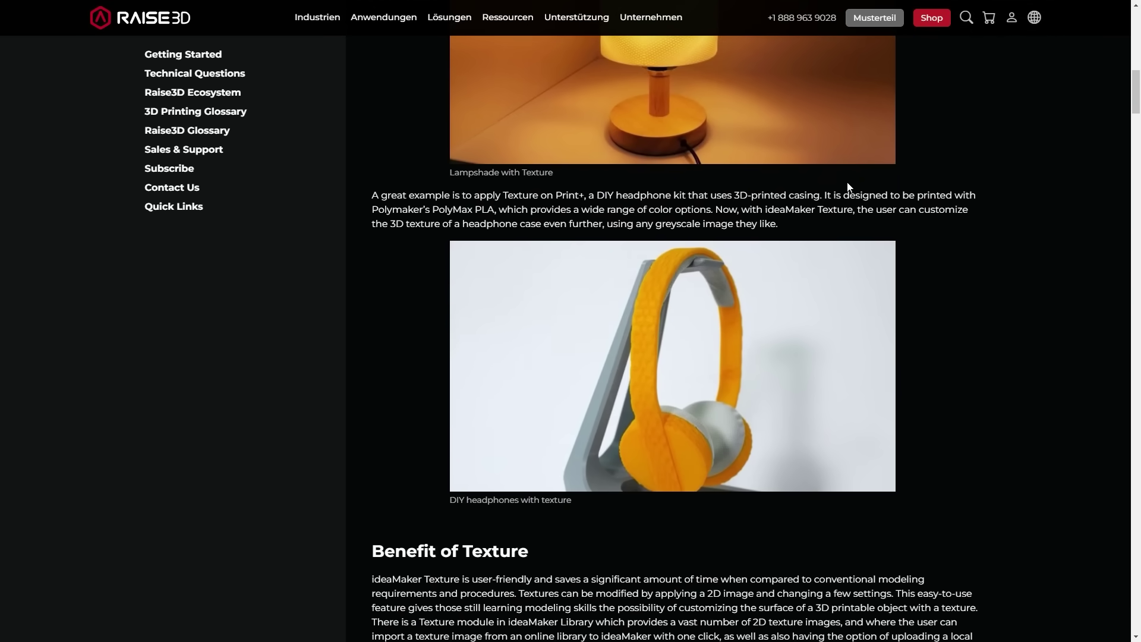
scroll(847, 186, down, 19)
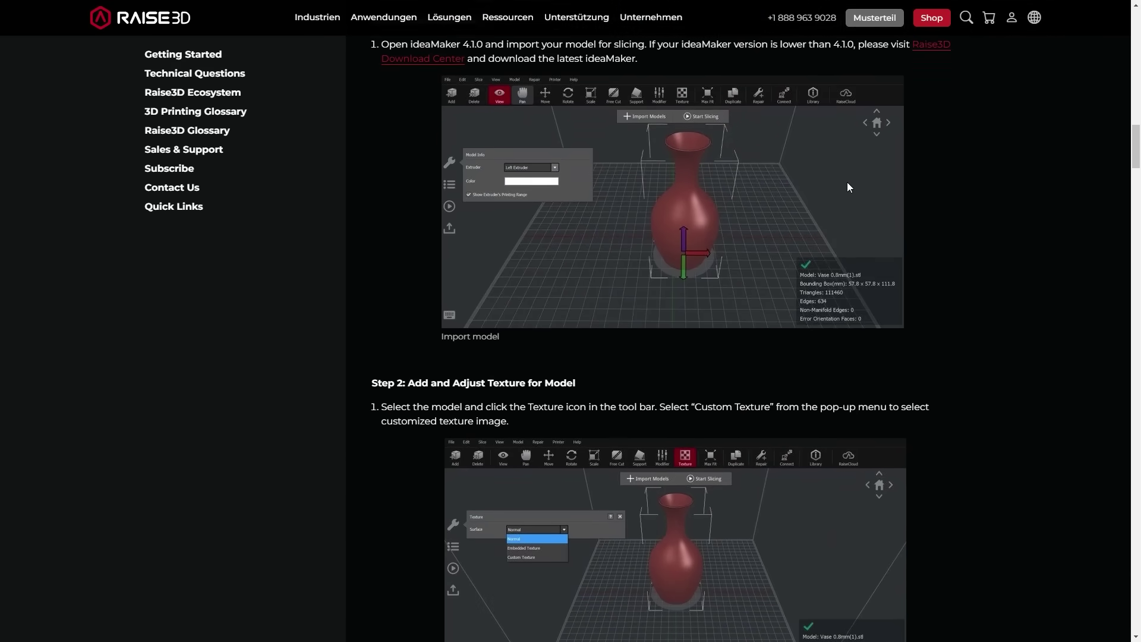
scroll(847, 183, down, 17)
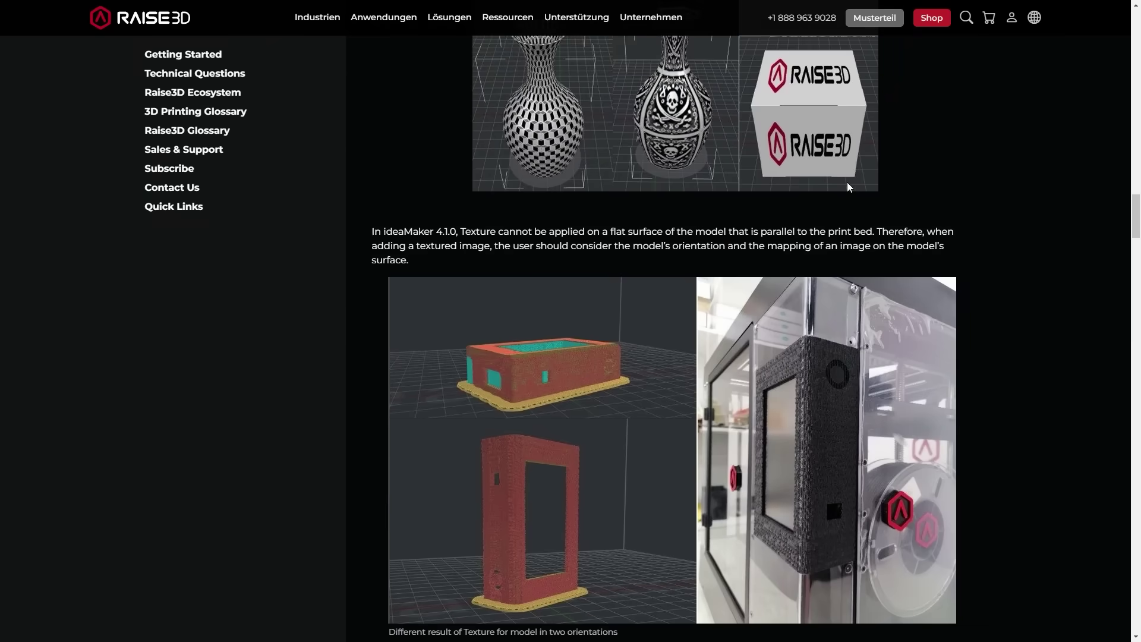
scroll(847, 182, down, 16)
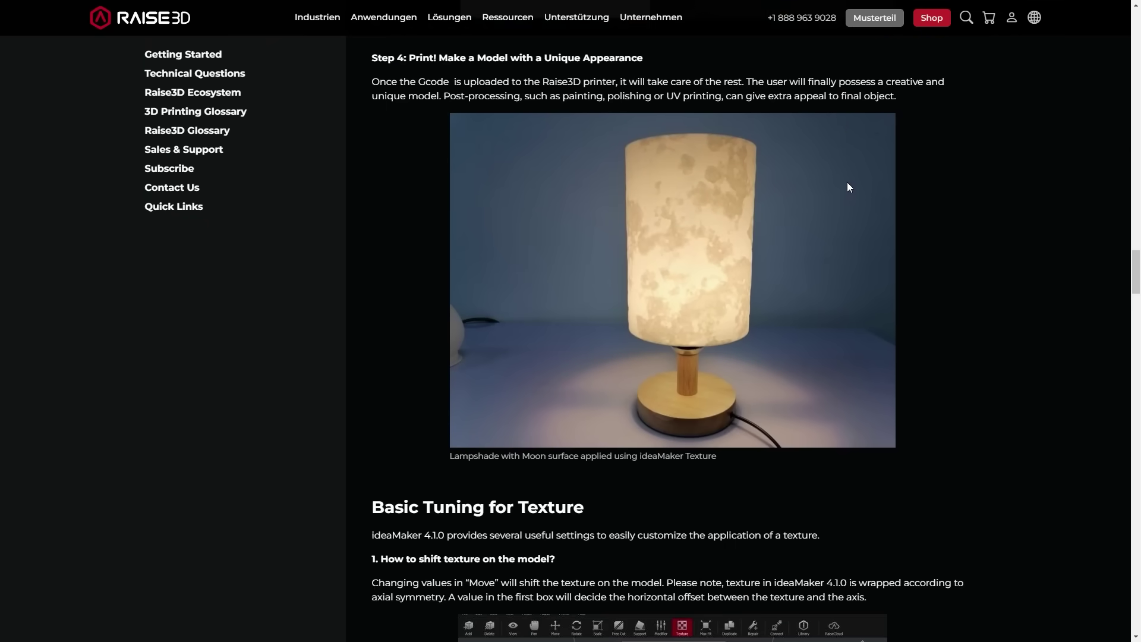
scroll(951, 129, down, 15)
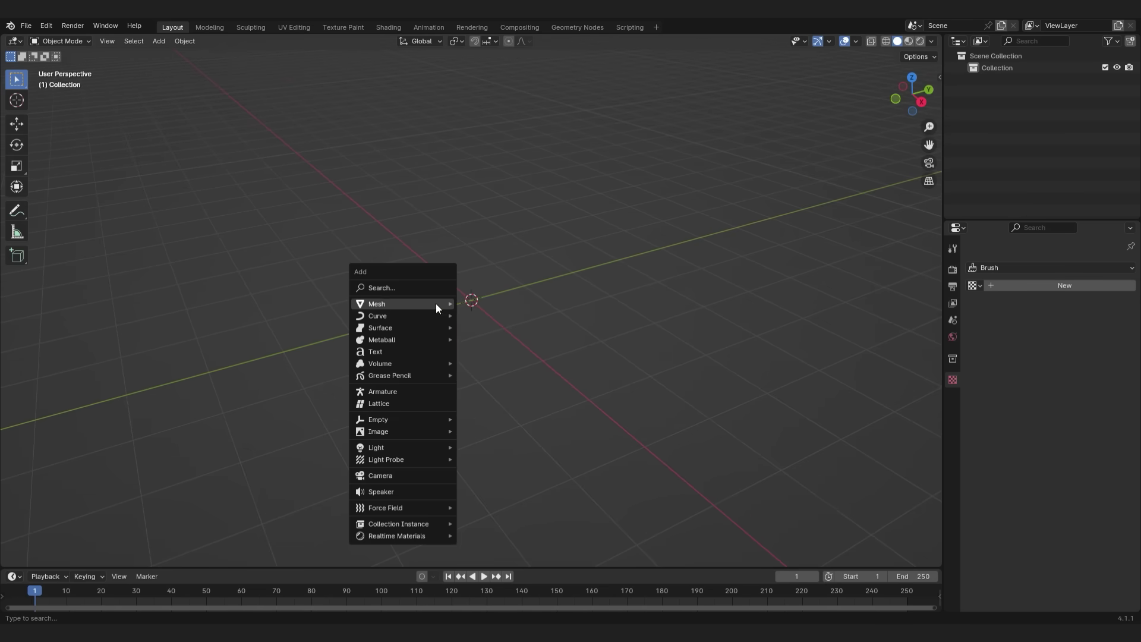
Add a cube mesh in Blender and subdivide all of it with 20 cuts.
mouse_move(380, 304)
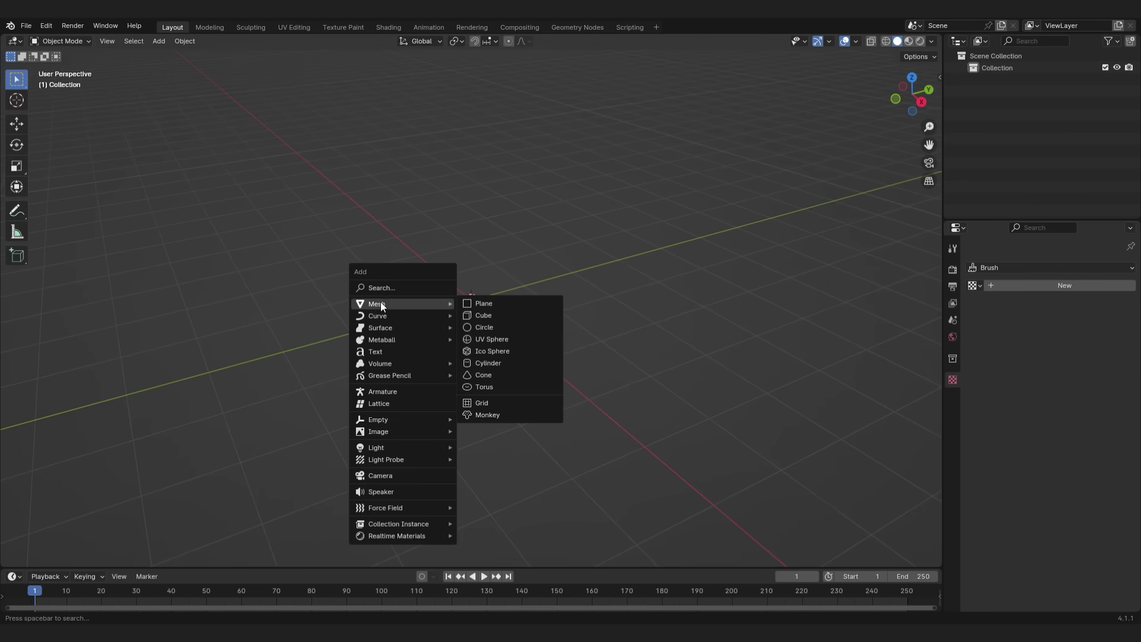
click(515, 316)
key(Tab)
right_click(431, 339)
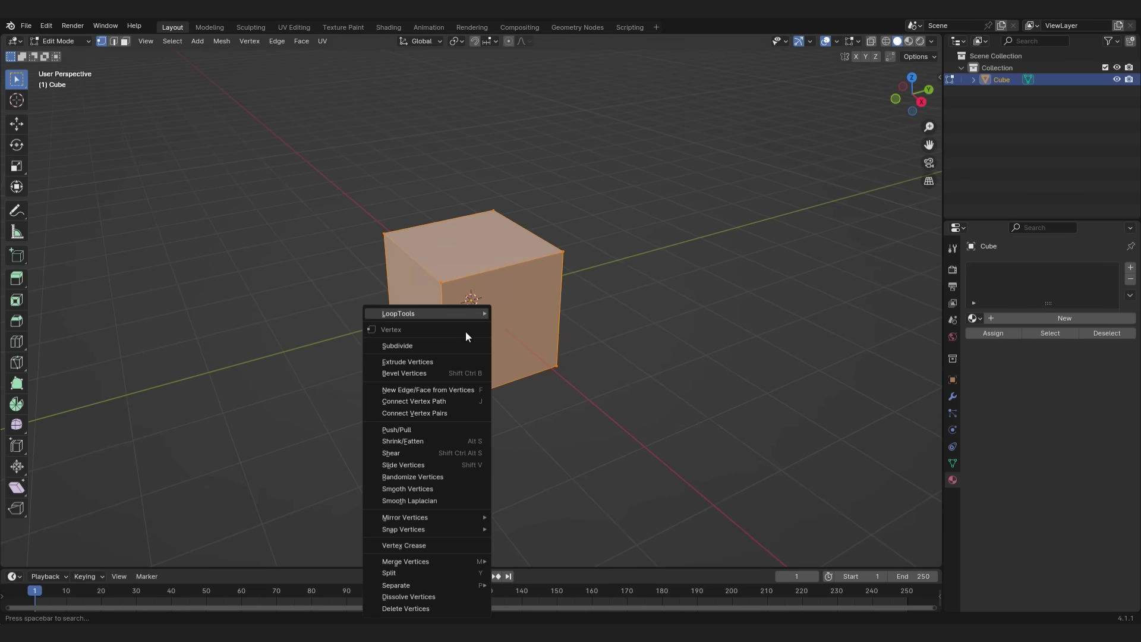
click(434, 344)
click(153, 474)
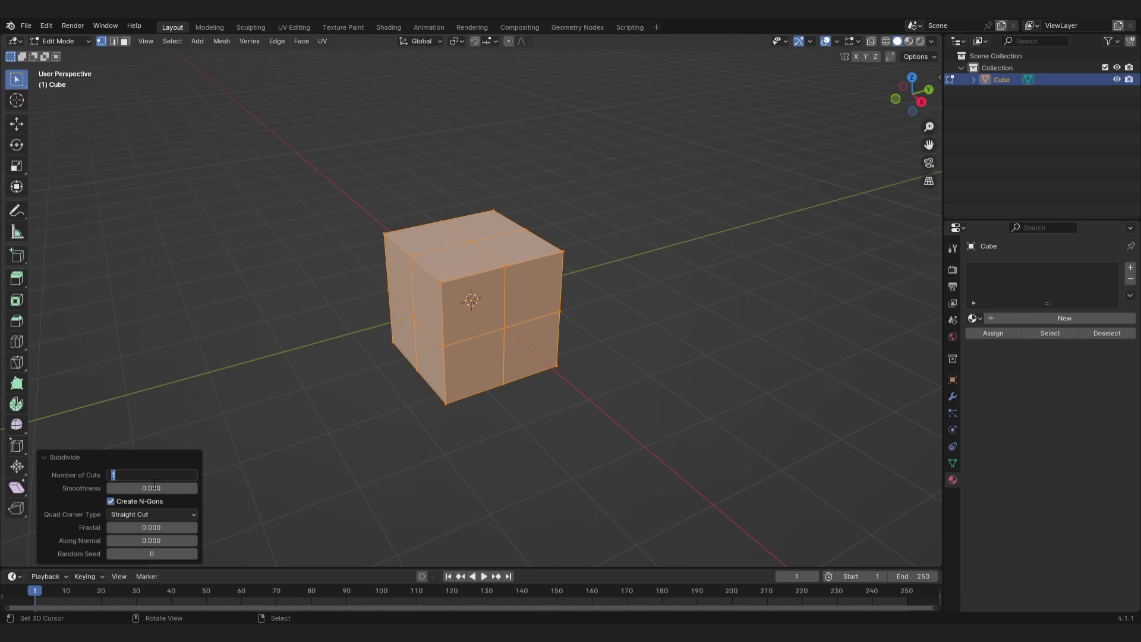
text(20)
key(Return)
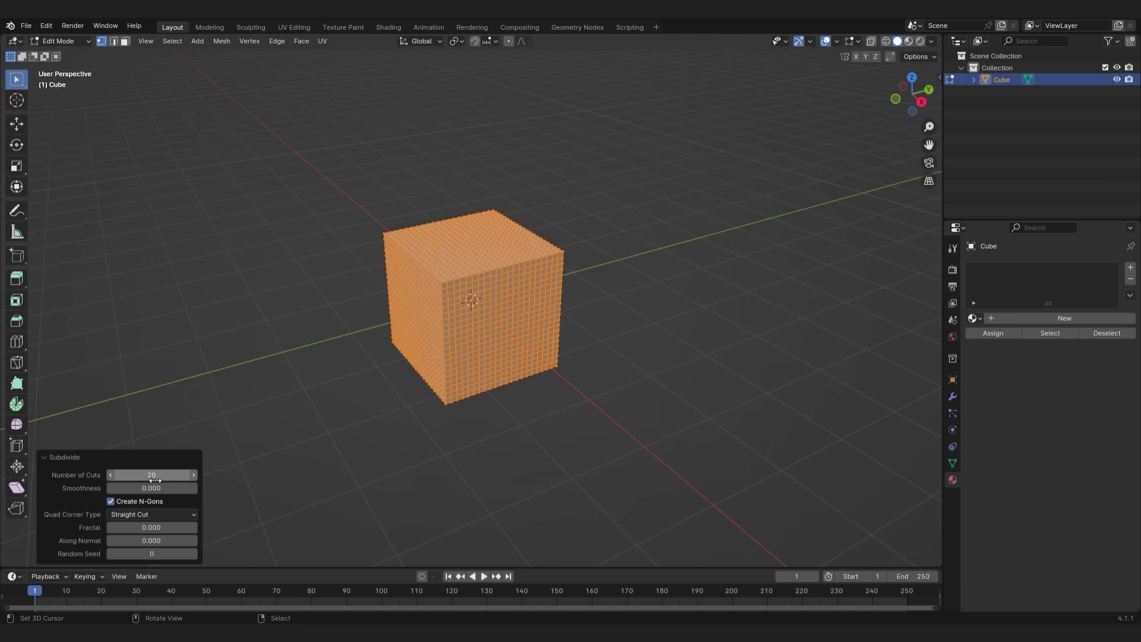
Unwrap the subdivided cube with Smart UV Project at its default settings and return to Object Mode.
key(u)
click(627, 423)
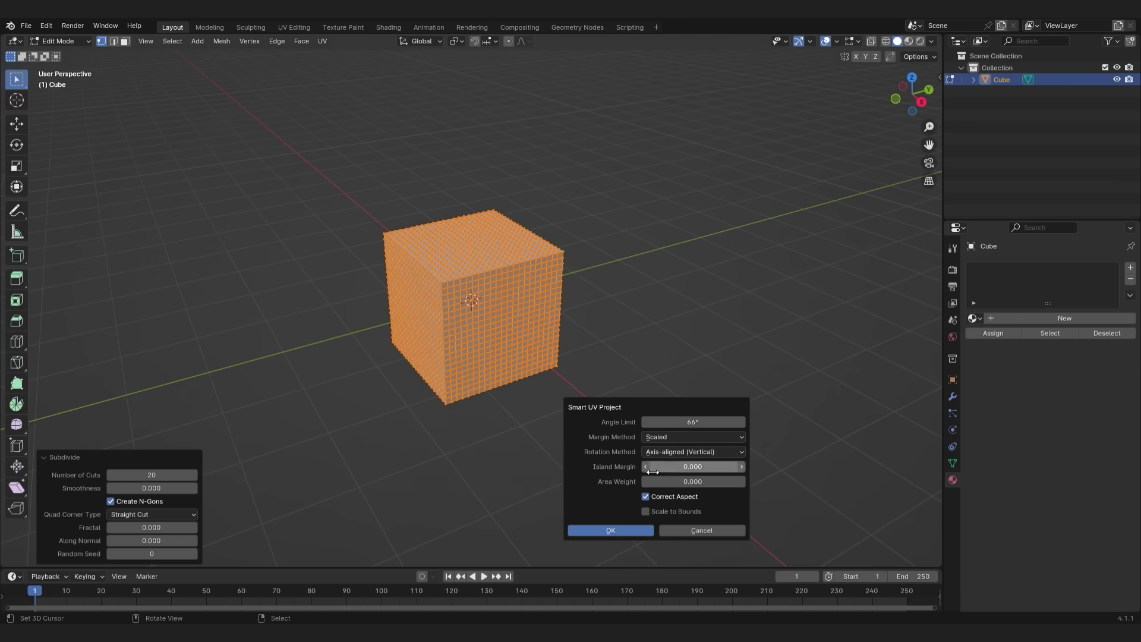
click(615, 529)
key(Tab)
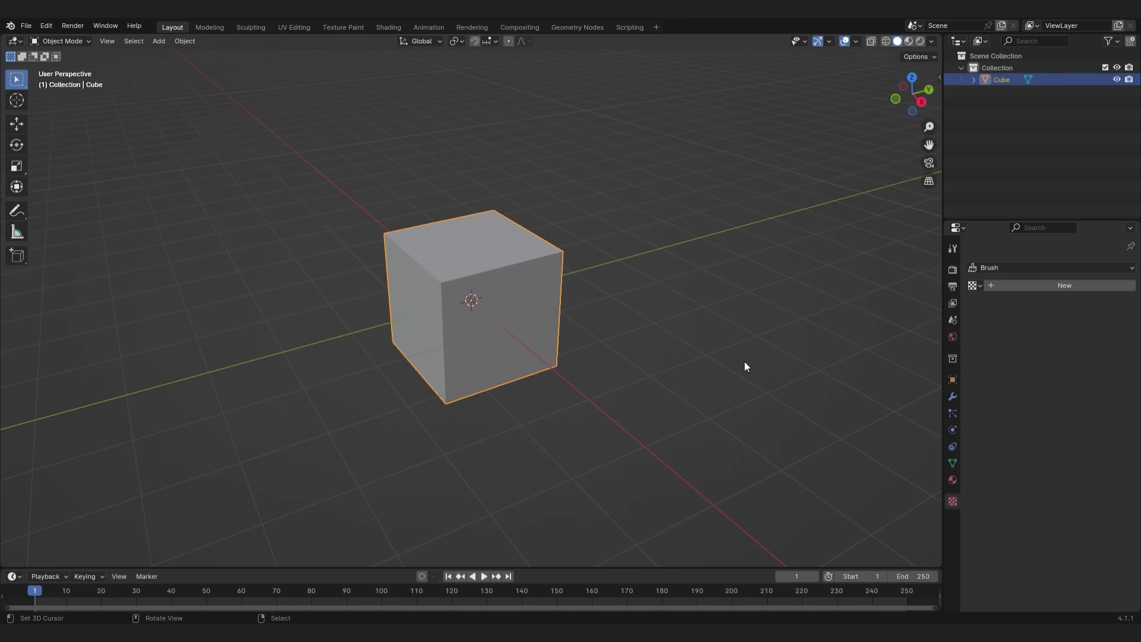
Add a Displace modifier to the cube and create a new texture for it.
click(953, 395)
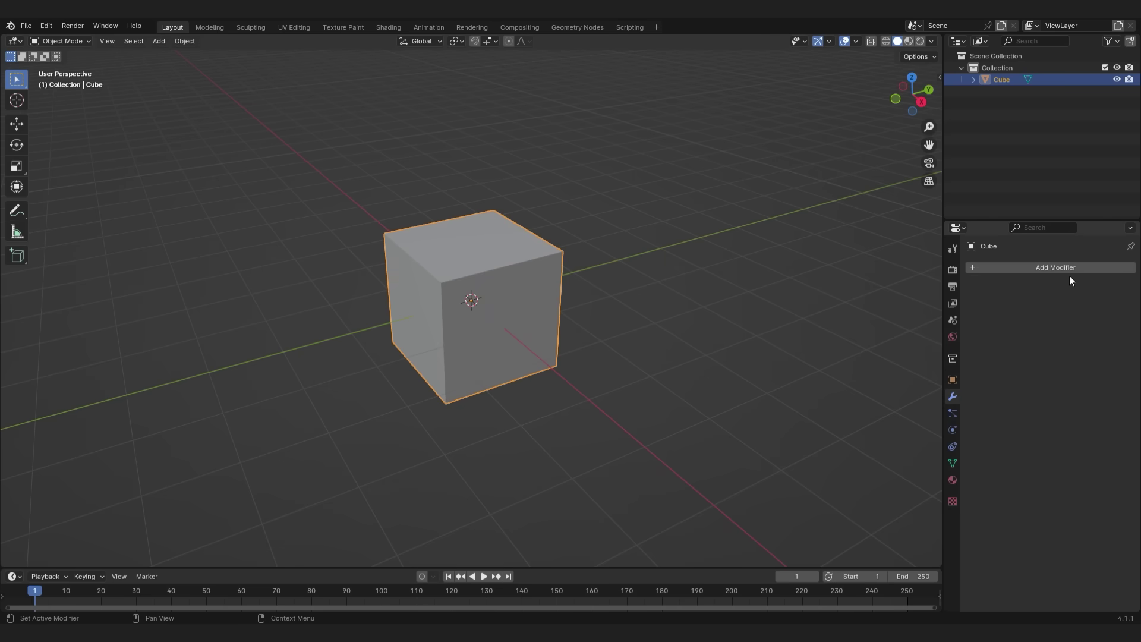
click(1060, 273)
mouse_move(1029, 269)
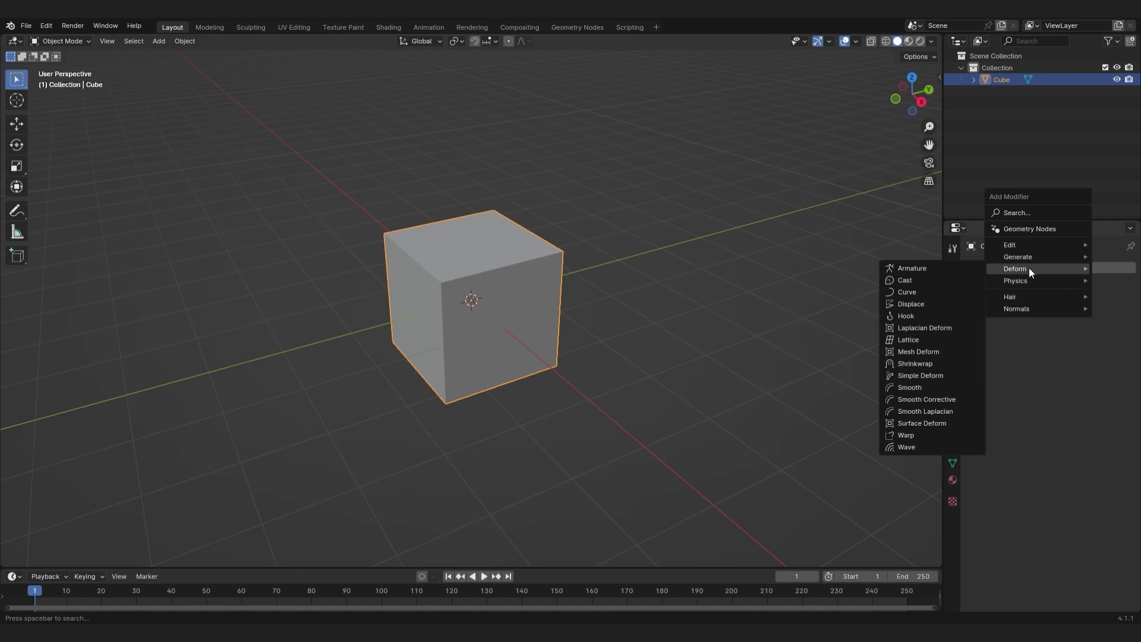
click(924, 304)
click(1038, 304)
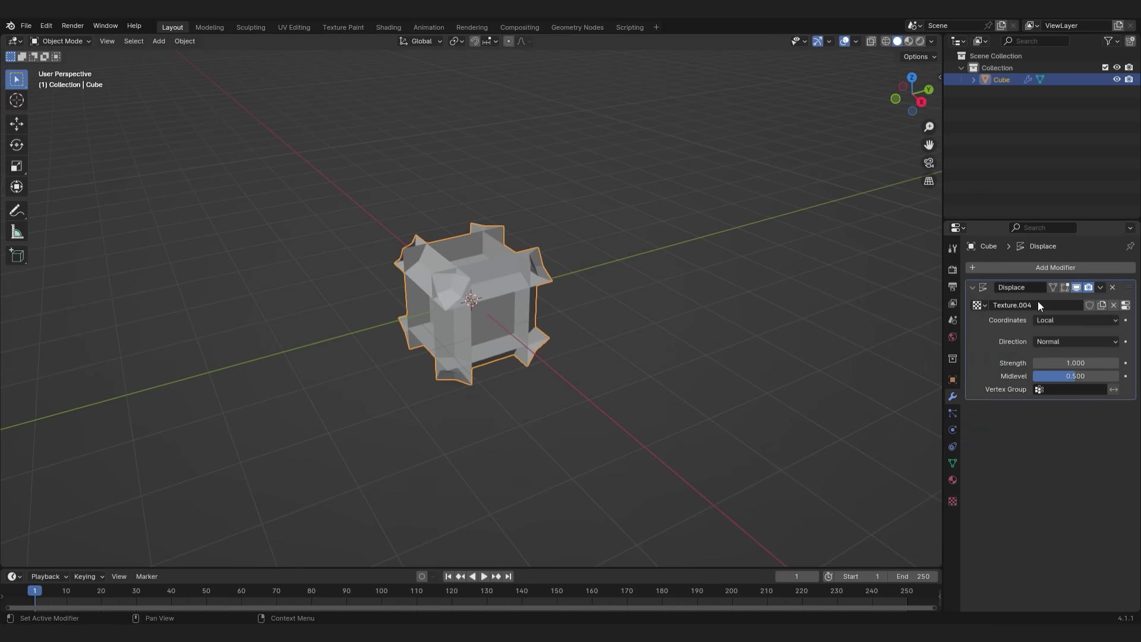
Set the Displace modifier's coordinates to UV and load the image AG_Geometric_0016_AD.tif into its texture.
click(1061, 321)
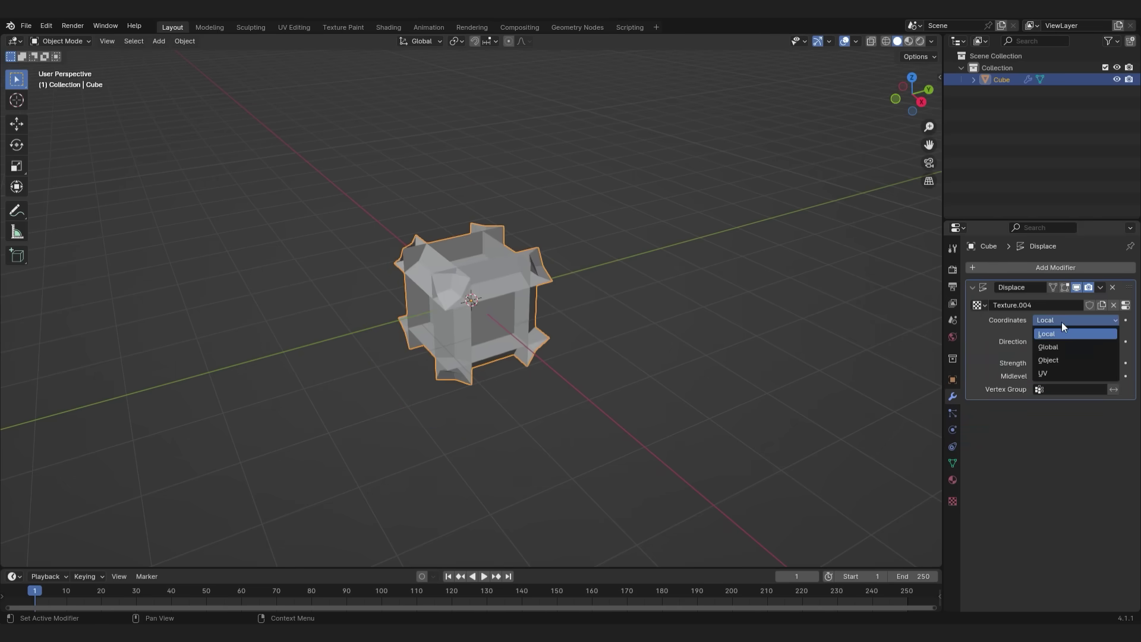
click(1053, 372)
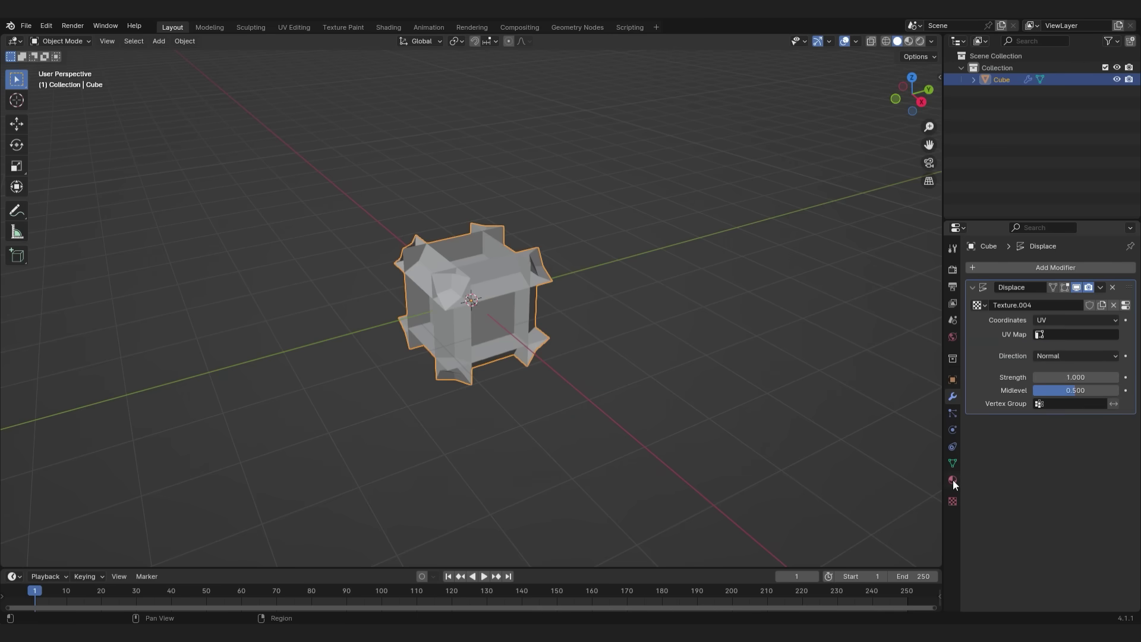
click(952, 499)
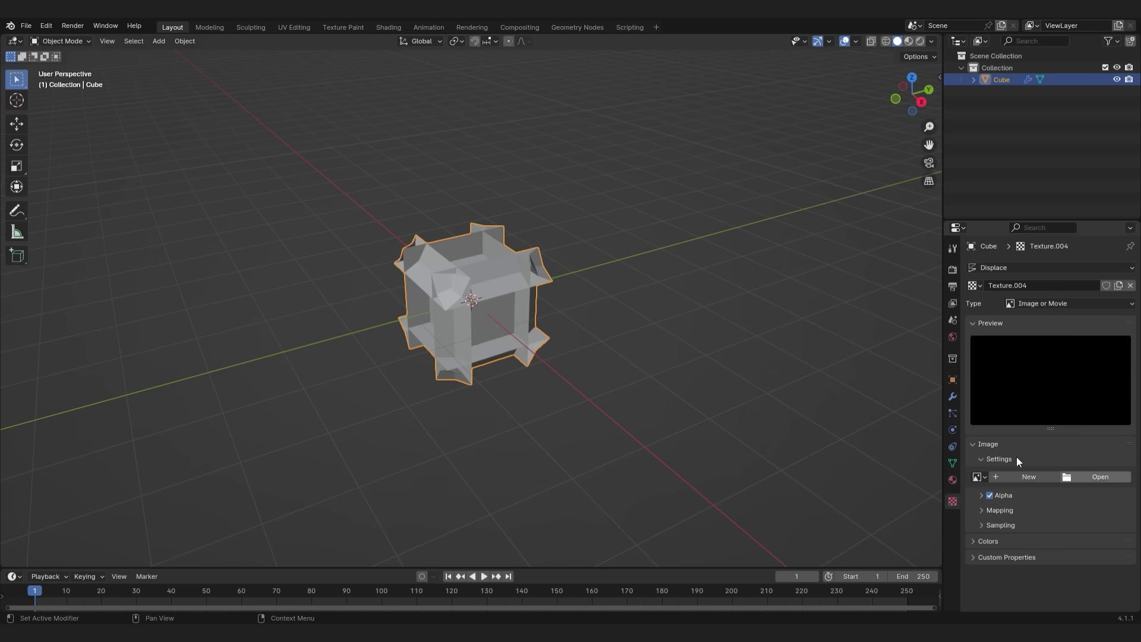
click(1100, 476)
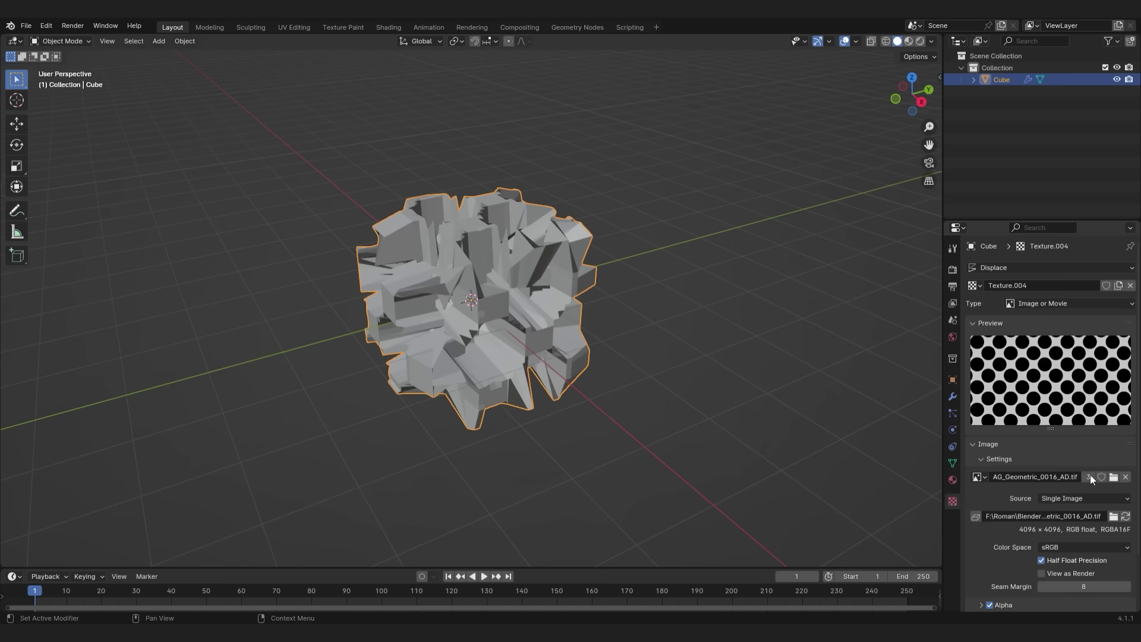
Set the Displace modifier's midlevel to 1.000 and its strength to 0.01.
click(952, 398)
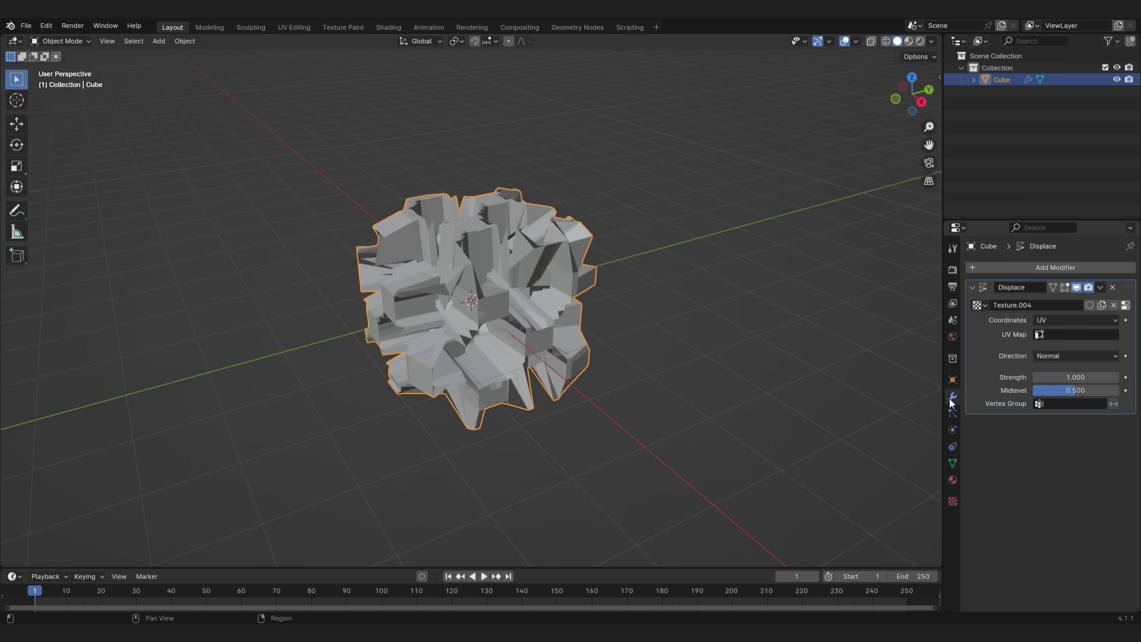
drag(1085, 388, 1120, 390)
click(1090, 377)
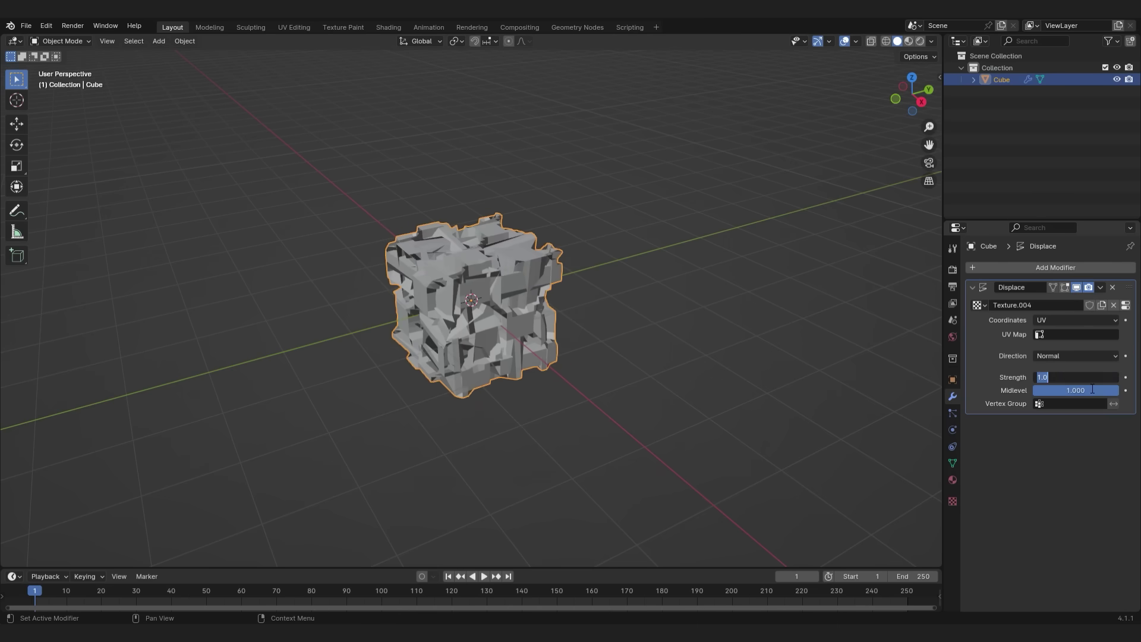
text(0.01)
key(Return)
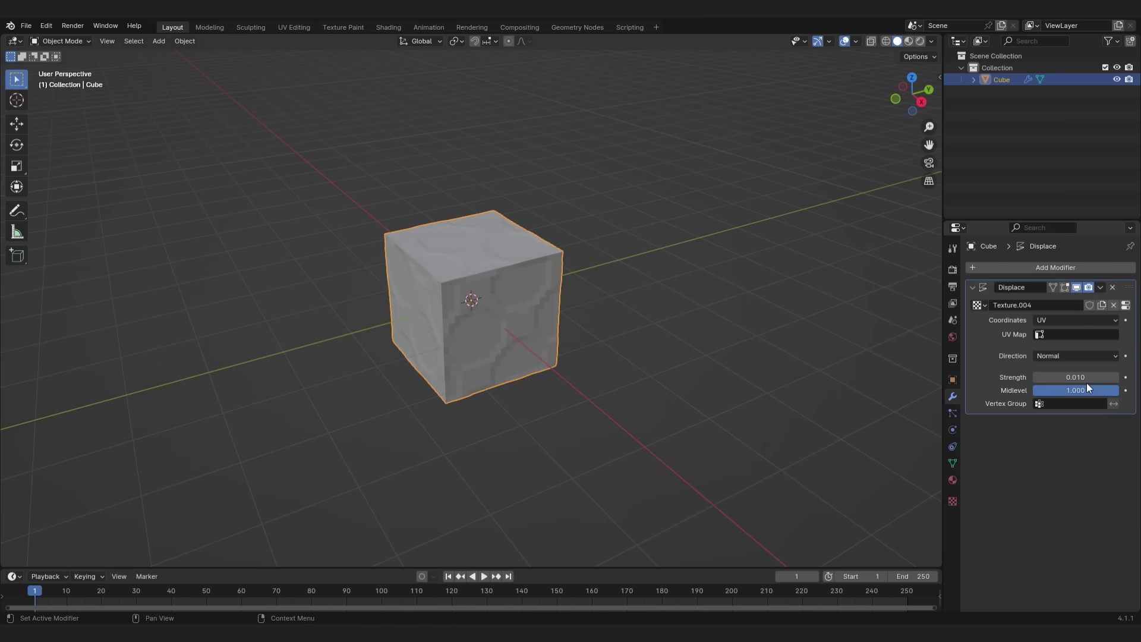
scroll(673, 255, up, 4)
scroll(679, 247, down, 1)
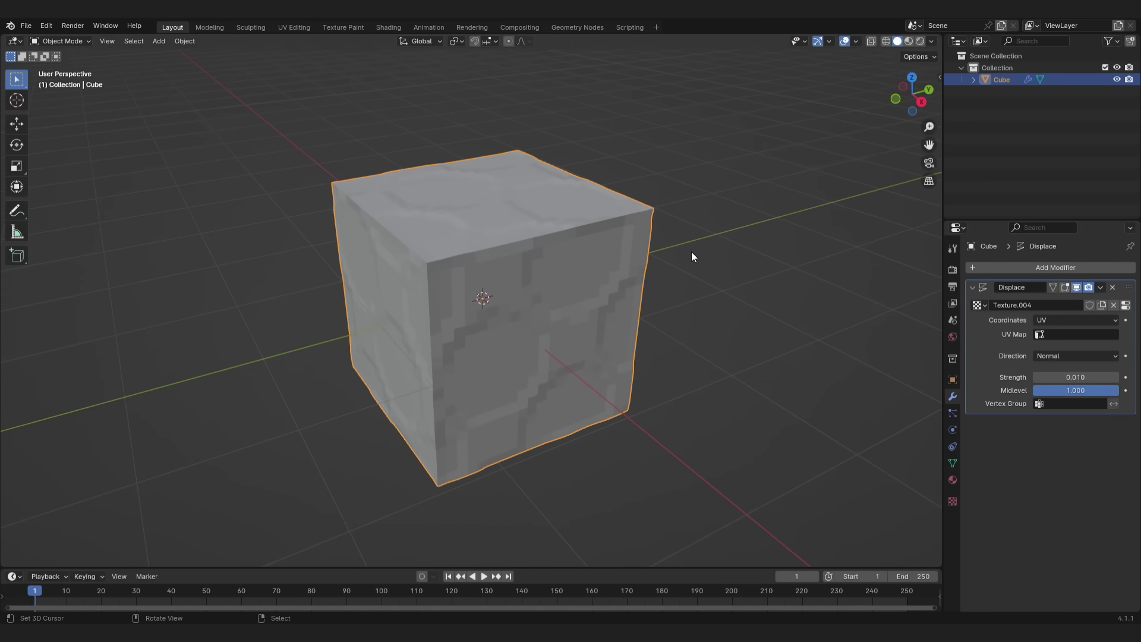
Subdivide the cube's whole mesh once more in Edit Mode with 1 cut and return to Object Mode.
key(Tab)
right_click(564, 280)
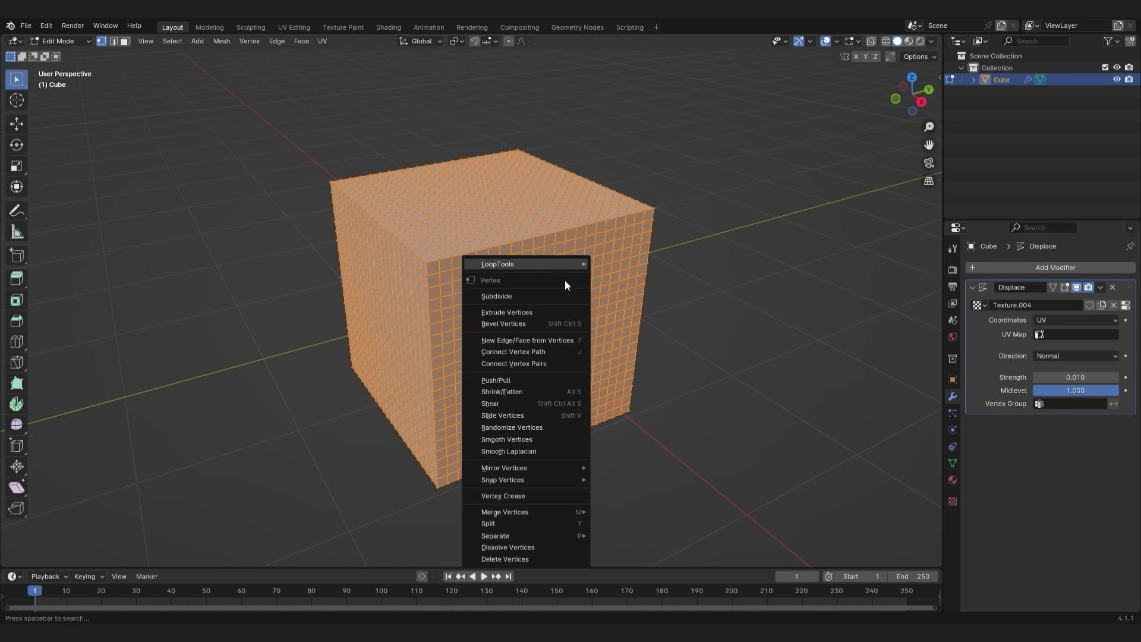
click(544, 298)
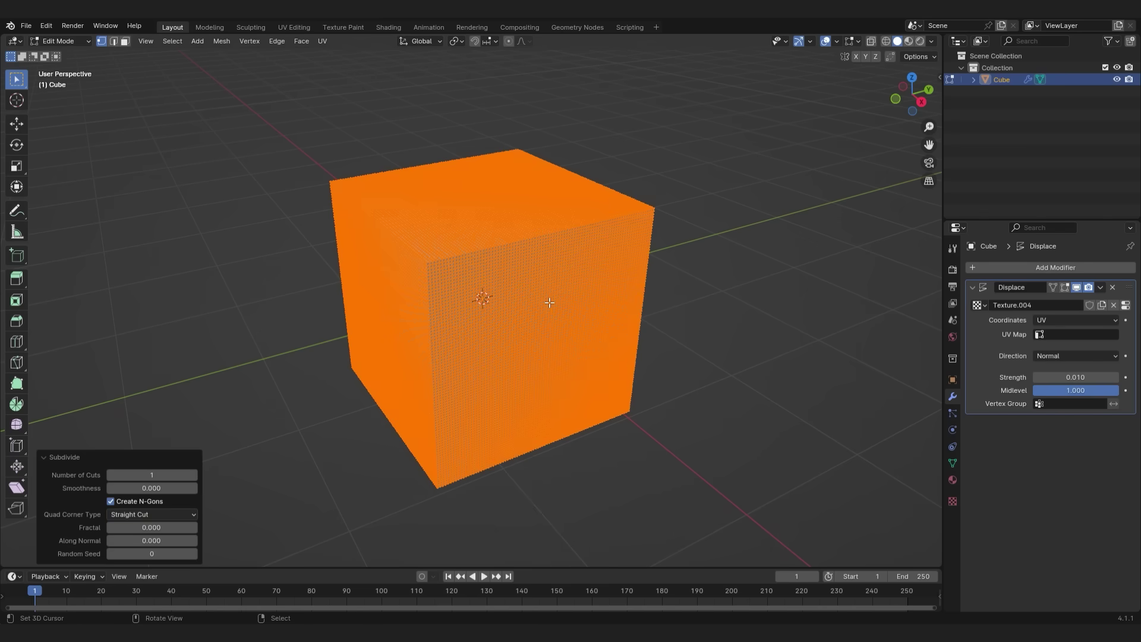
key(Tab)
Set the displacement texture's image mapping to repeat 3 times in both X and Y.
middle_drag(546, 303, 835, 327)
click(953, 501)
click(1006, 557)
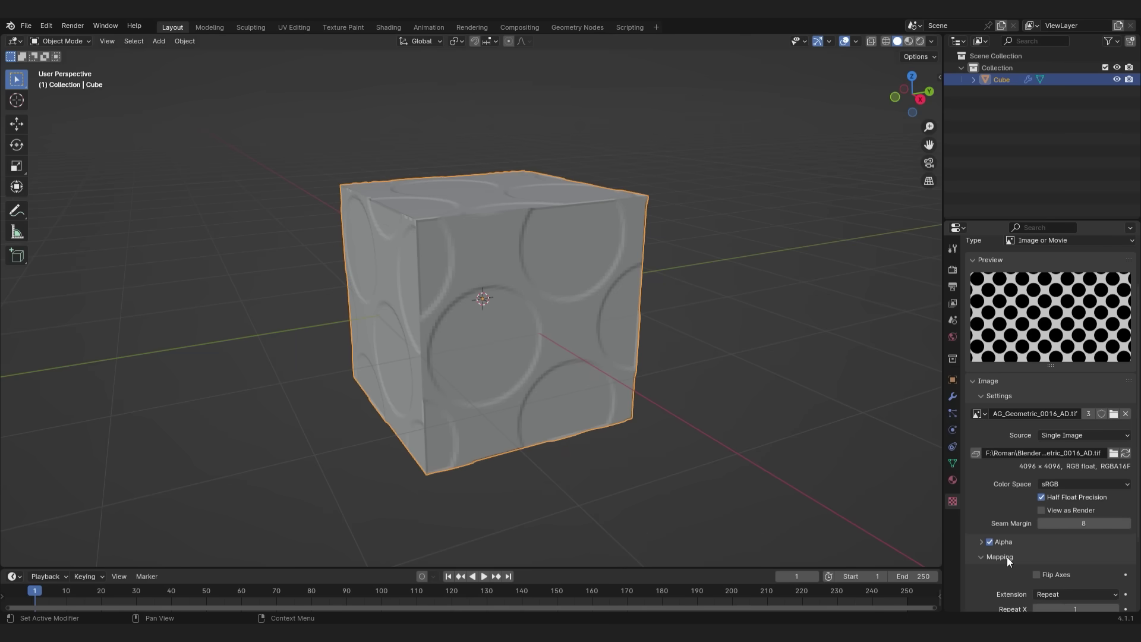
scroll(1006, 558, down, 5)
drag(1075, 500, 1100, 511)
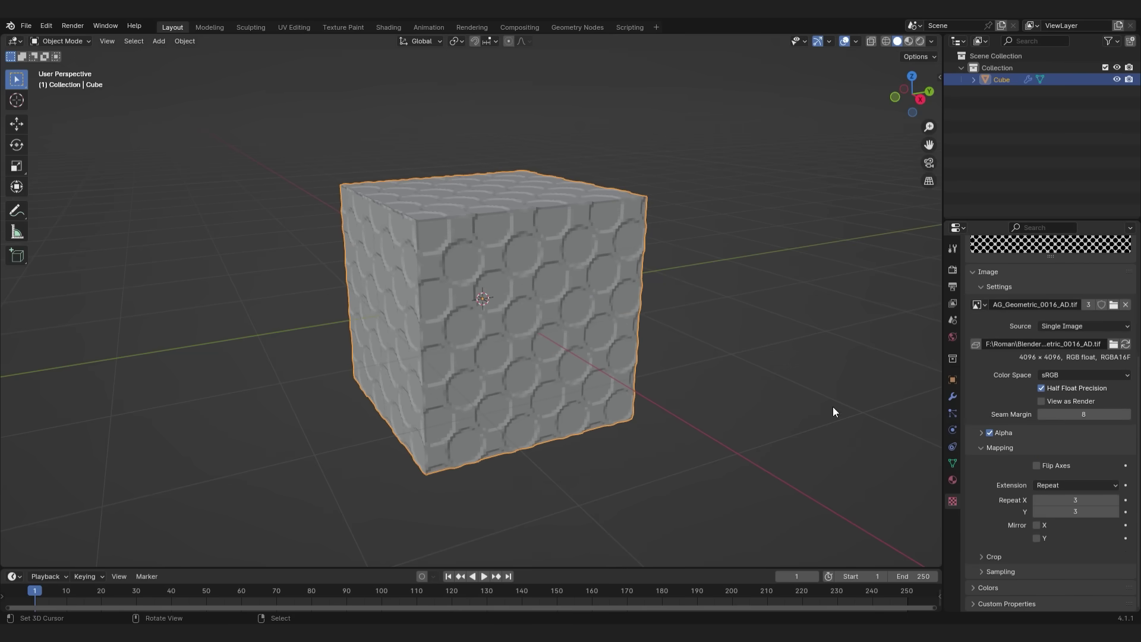
Add a Subdivision Surface modifier to the cube and set its viewport level to 2.
click(953, 396)
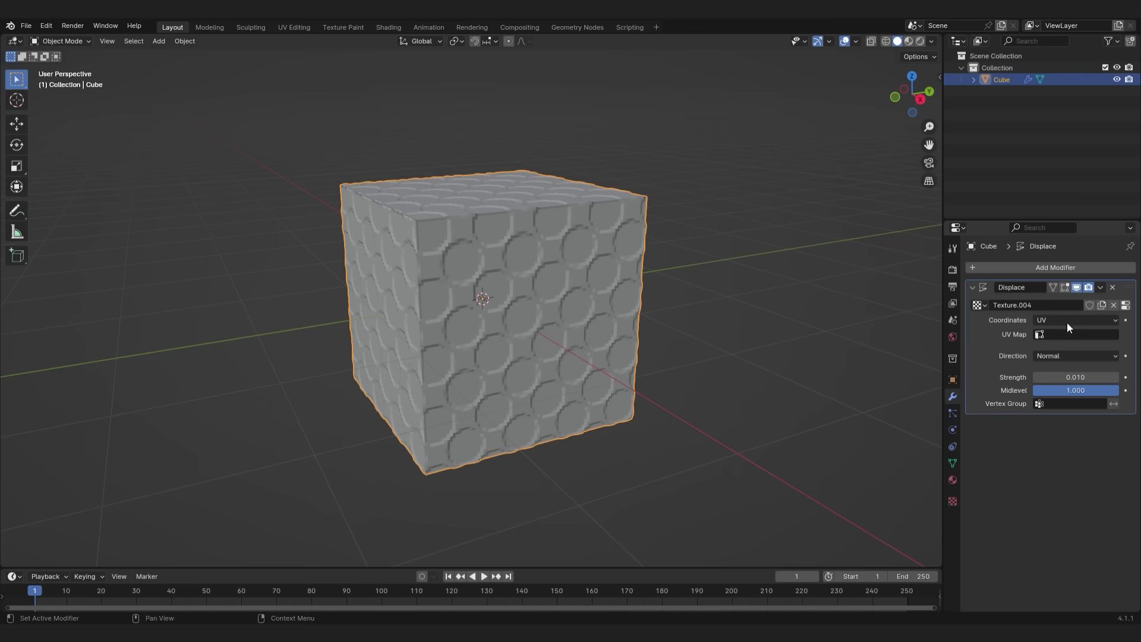
click(1096, 269)
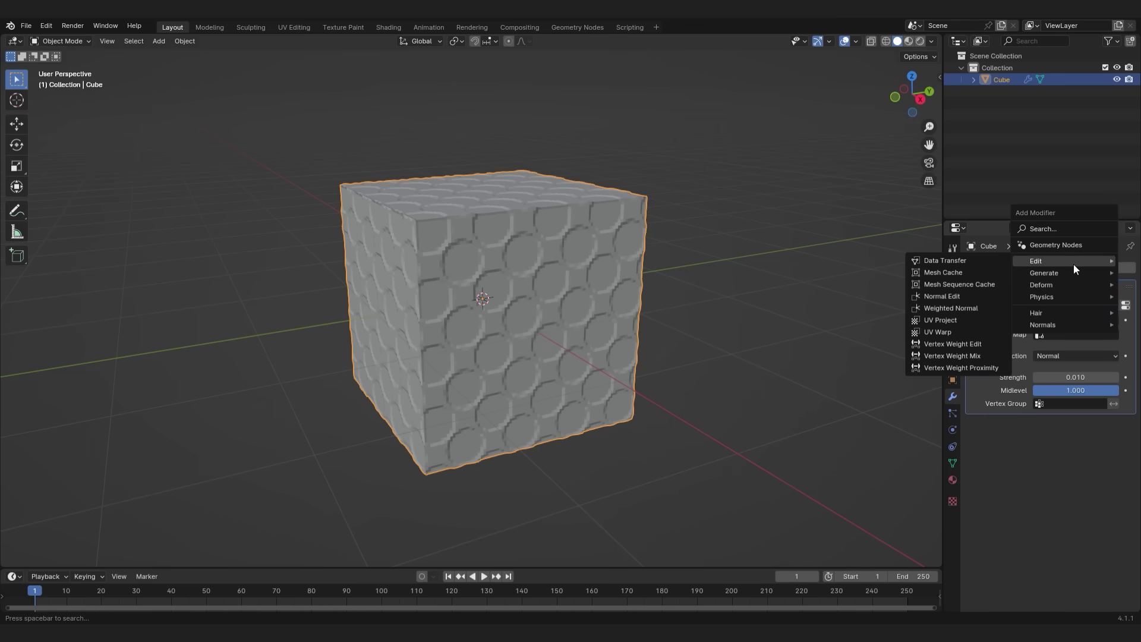
mouse_move(1058, 273)
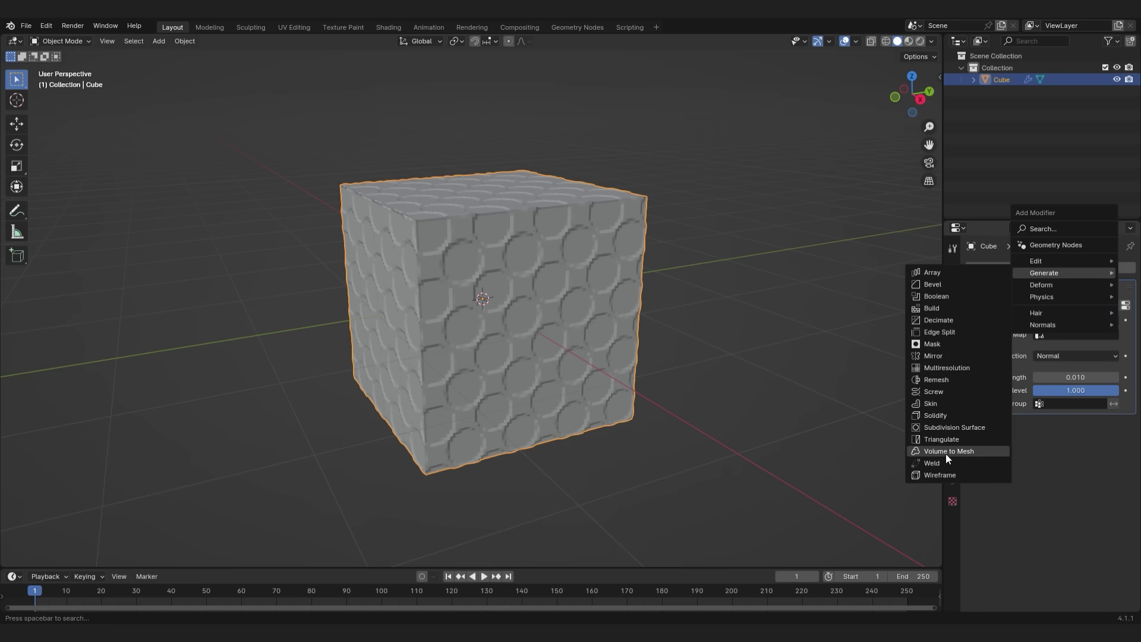
click(964, 430)
scroll(601, 374, up, 3)
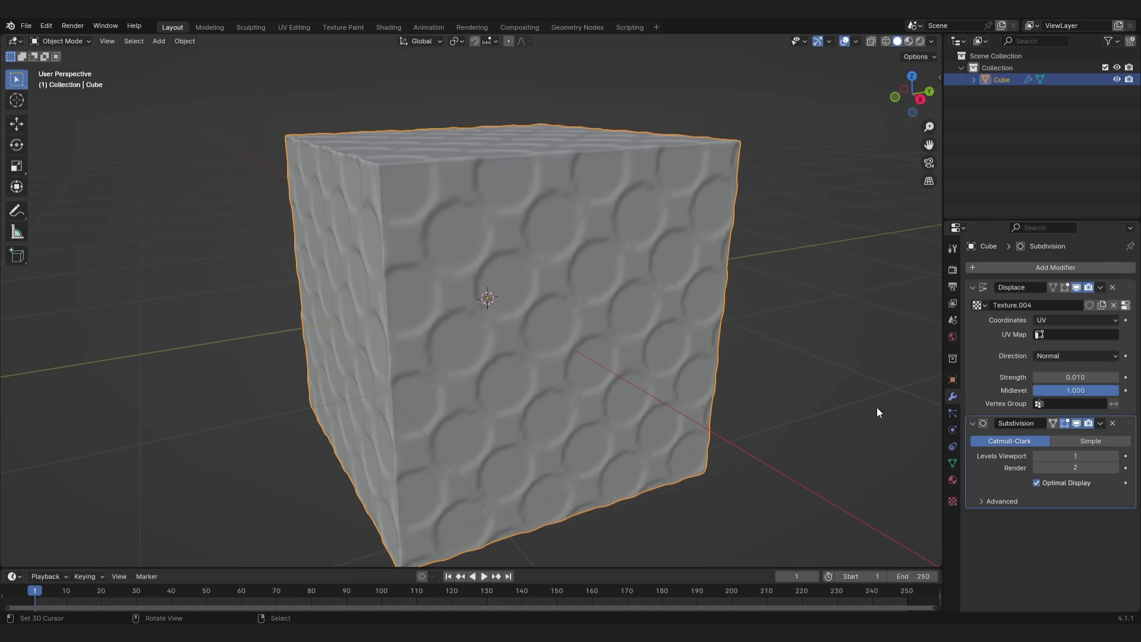
click(1112, 455)
scroll(749, 367, down, 3)
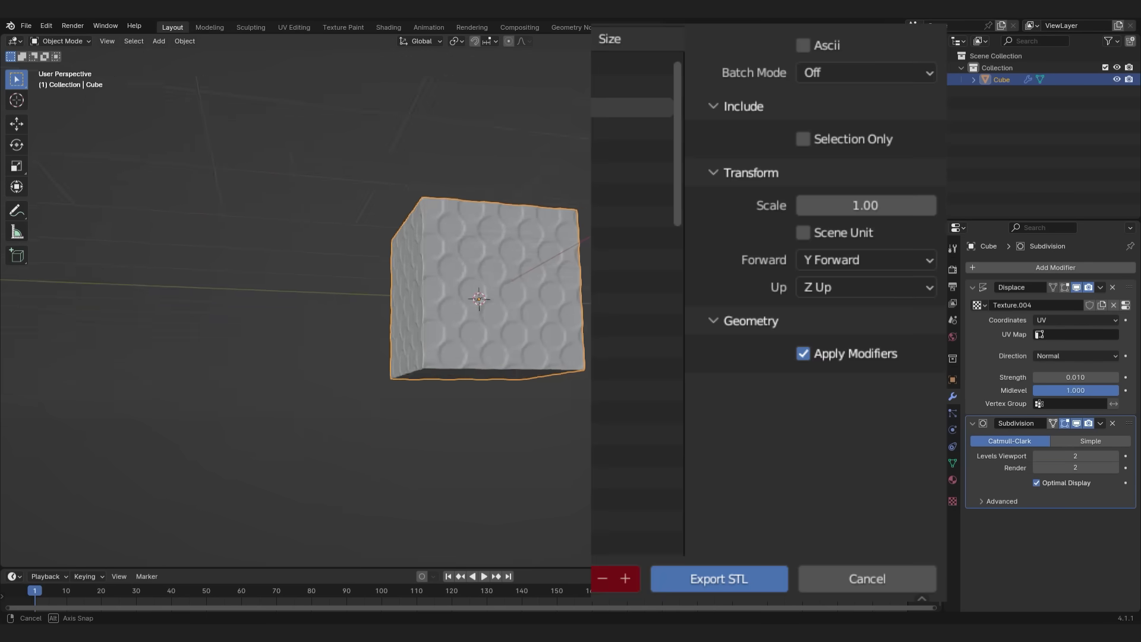
middle_drag(416, 356, 452, 357)
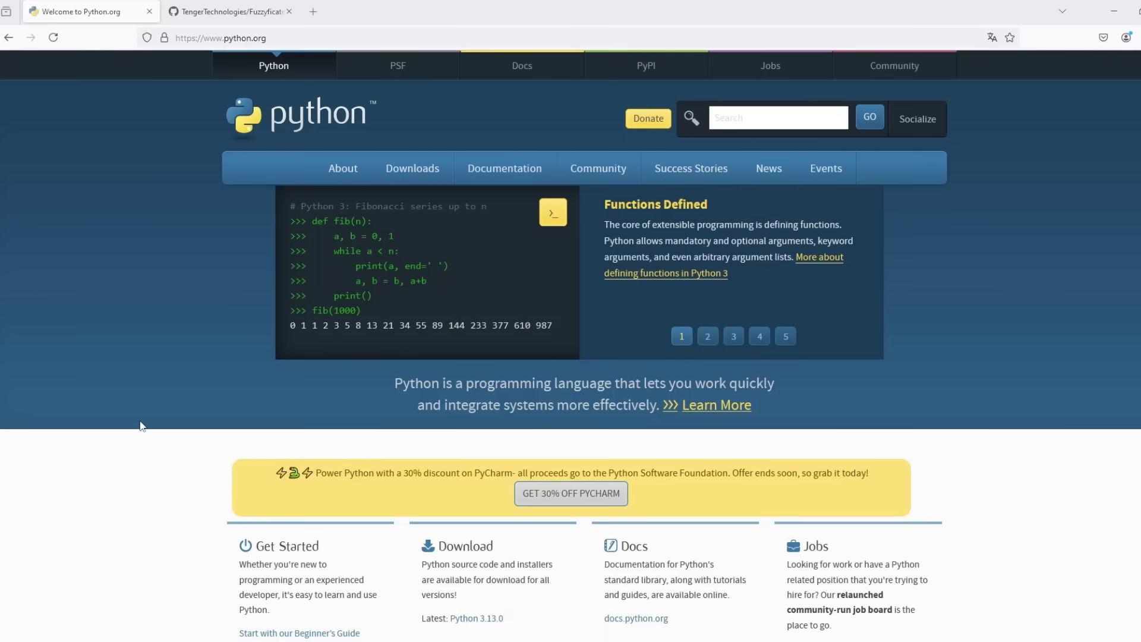
Open the Python downloads page on python.org in the browser and look through the available releases.
scroll(198, 377, down, 7)
scroll(198, 376, up, 7)
mouse_move(373, 186)
click(413, 171)
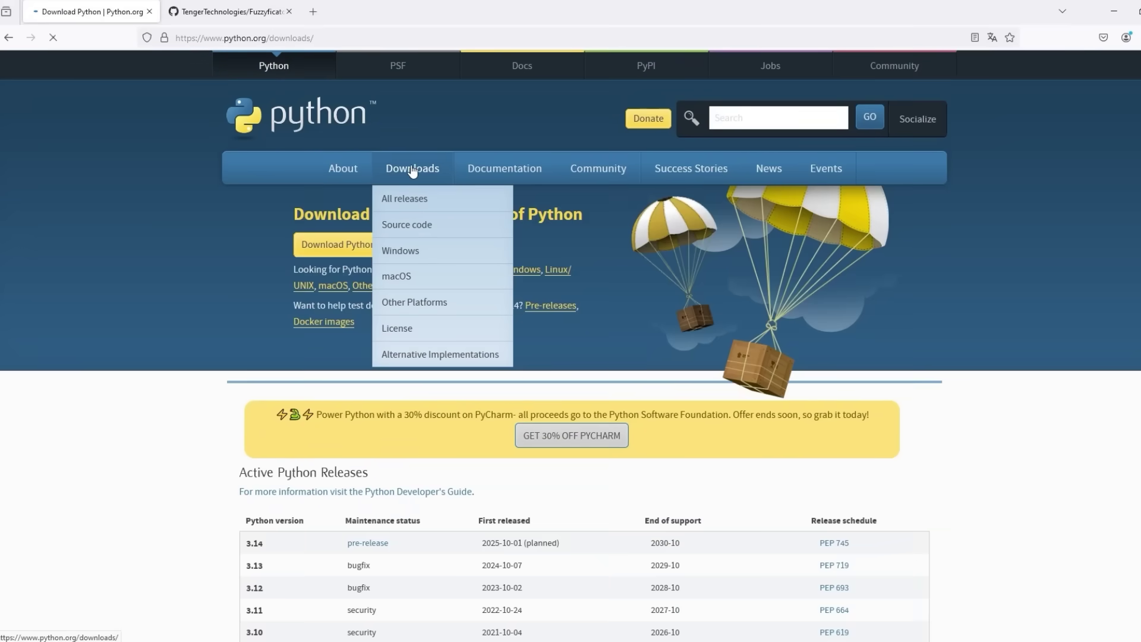
scroll(258, 294, down, 6)
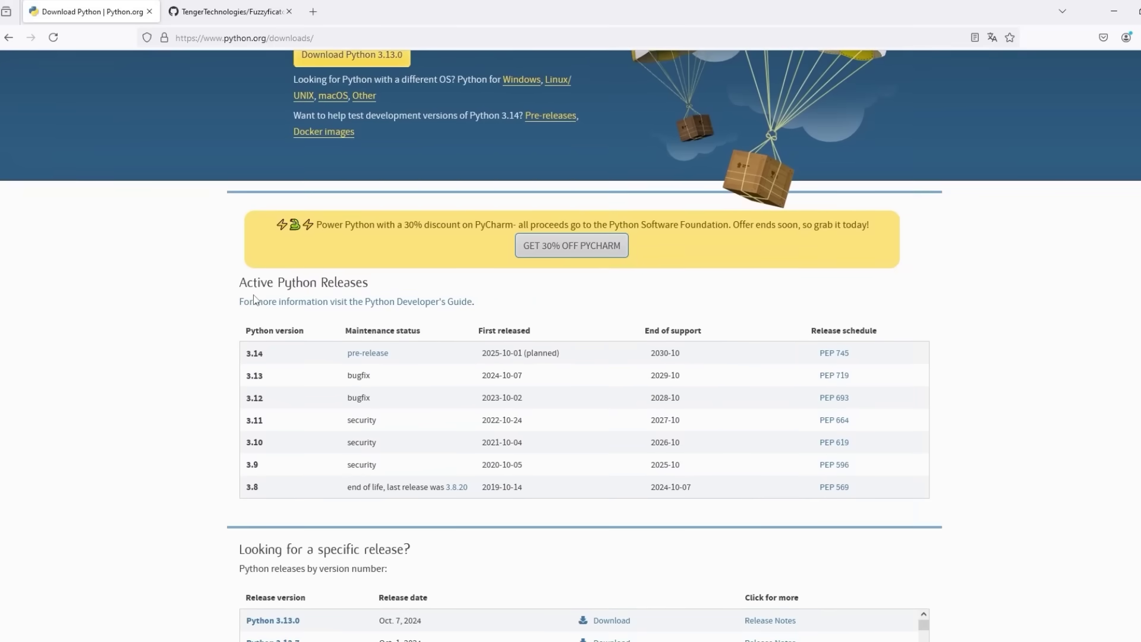
scroll(258, 294, down, 2)
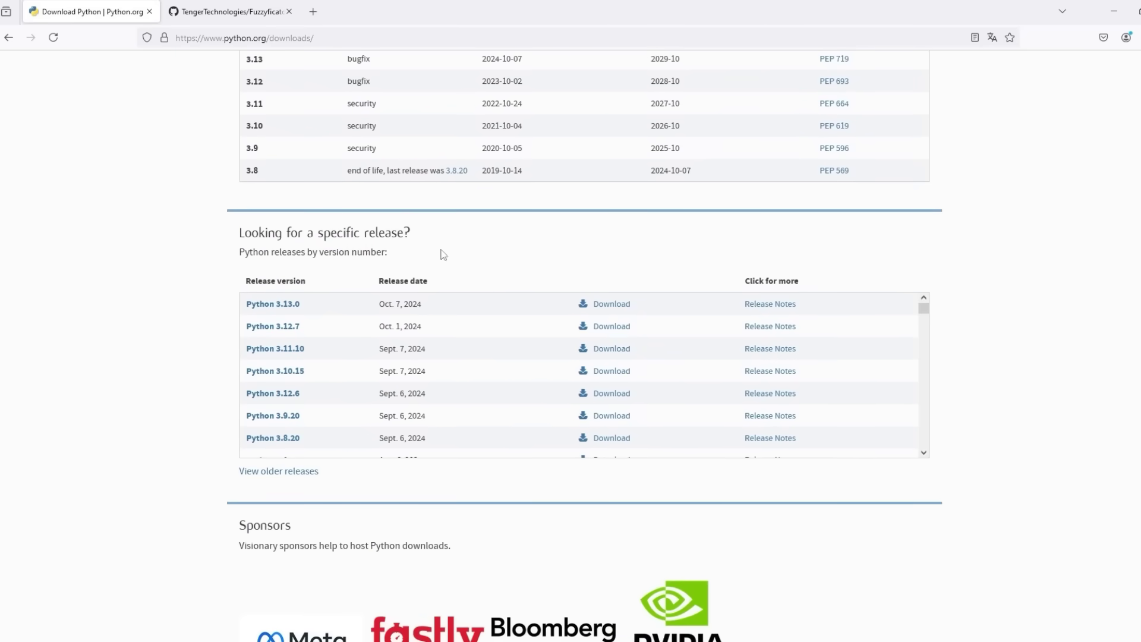
scroll(609, 279, up, 3)
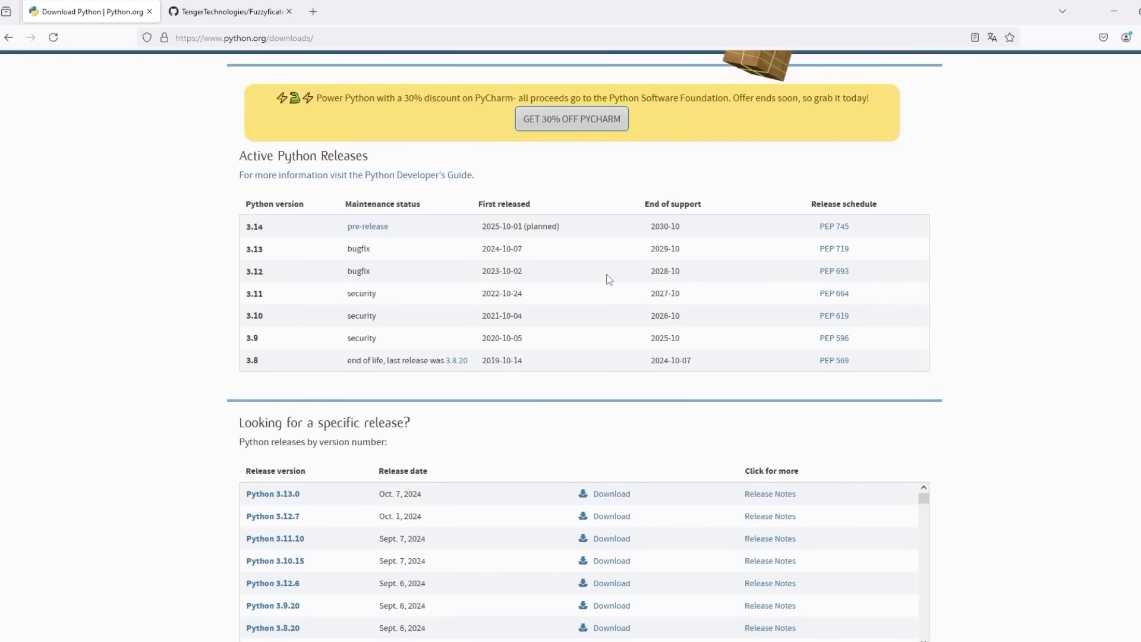
Open a Windows command prompt and run "where python" to find the Python installation path.
key(super+r)
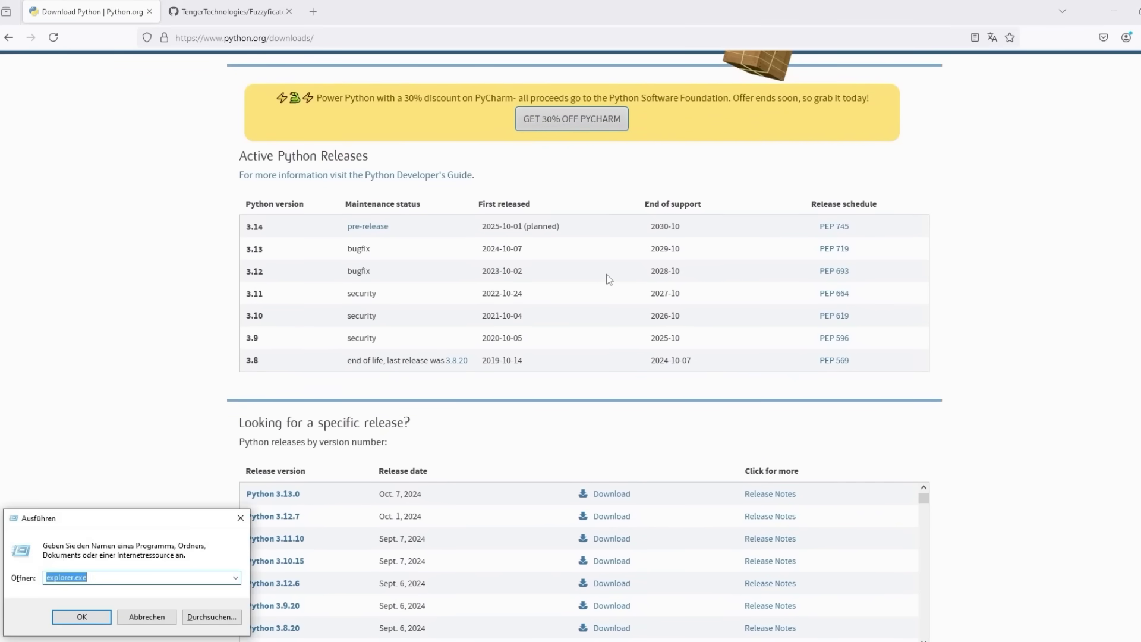
key(Return)
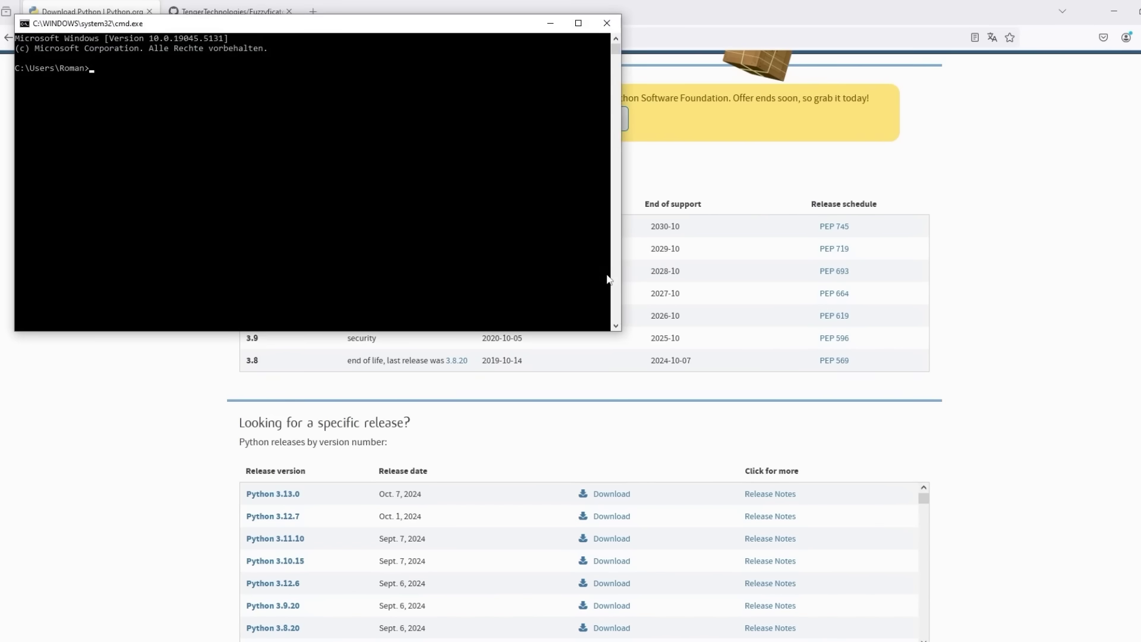
text(where python)
key(Return)
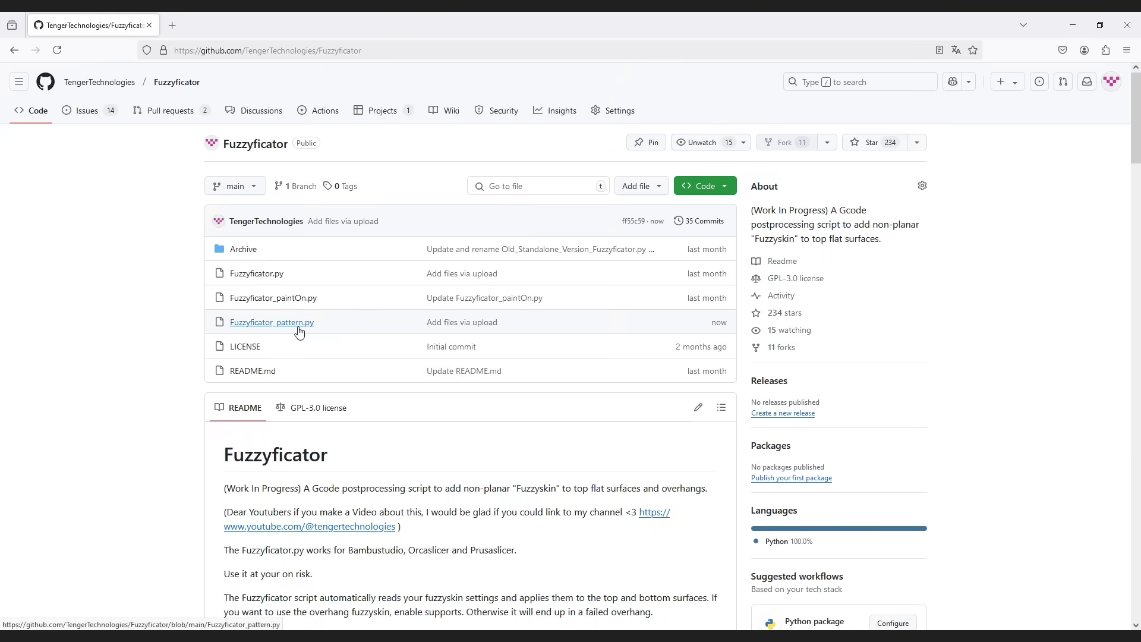
Open Fuzzyficator_pattern.py in the Fuzzyficator GitHub repository and download the raw file.
click(297, 324)
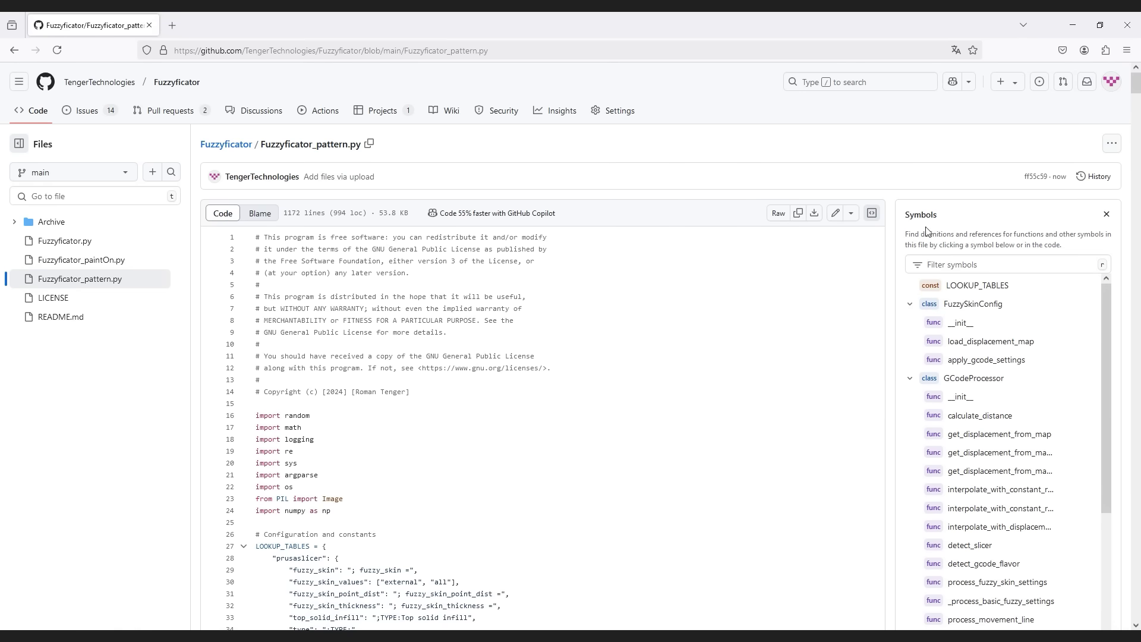
click(815, 212)
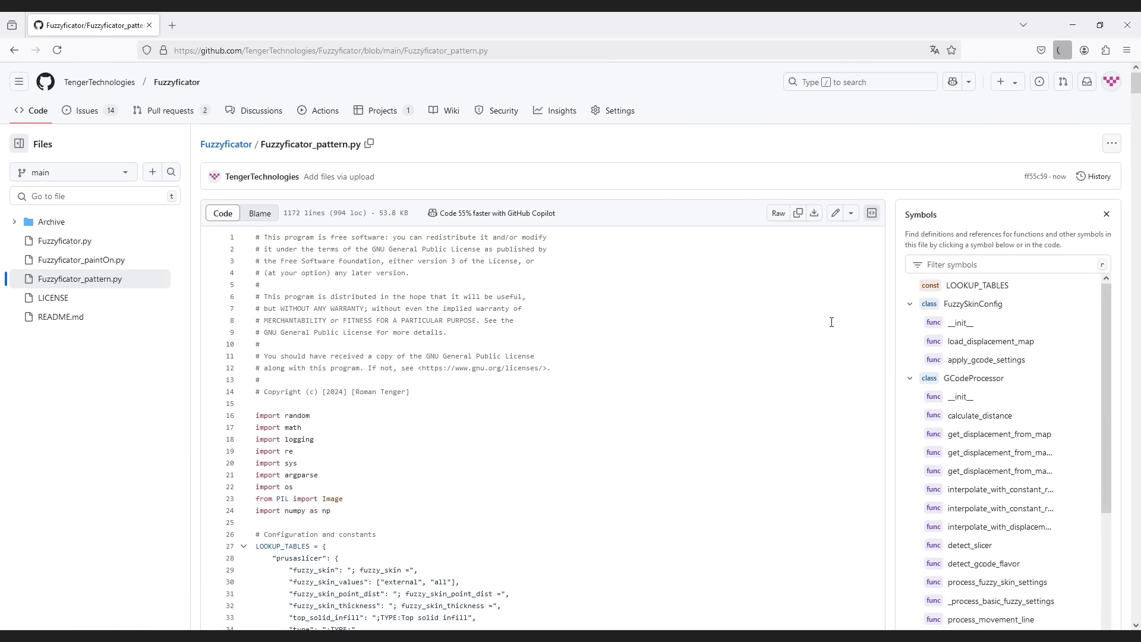
Skim the source code of Fuzzyficator_pattern.py.
scroll(772, 309, down, 20)
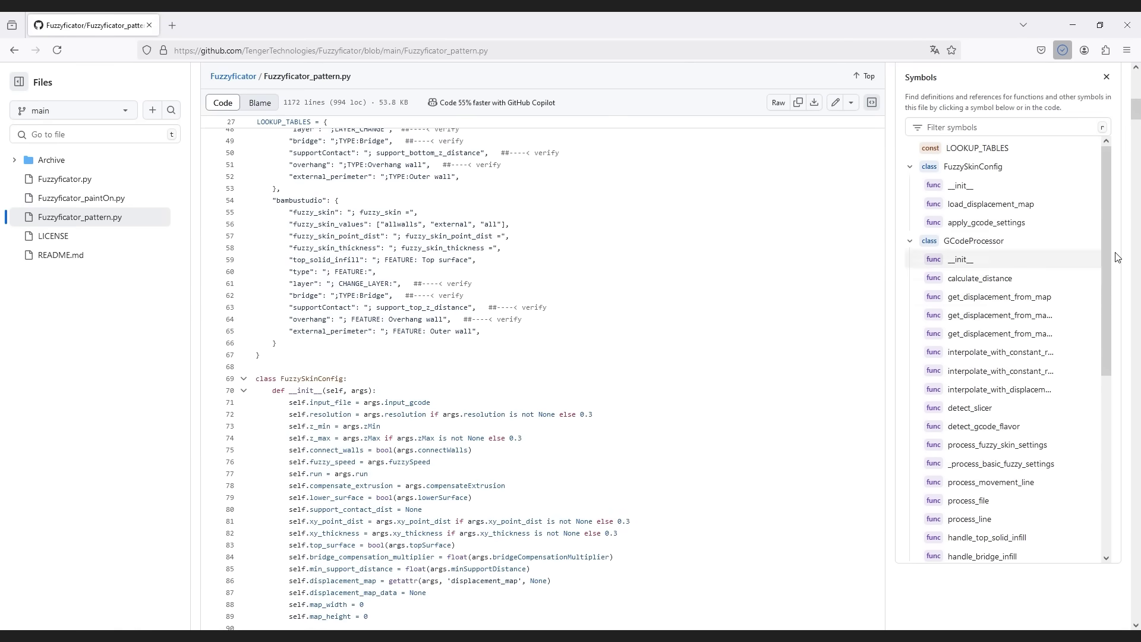
scroll(727, 303, down, 20)
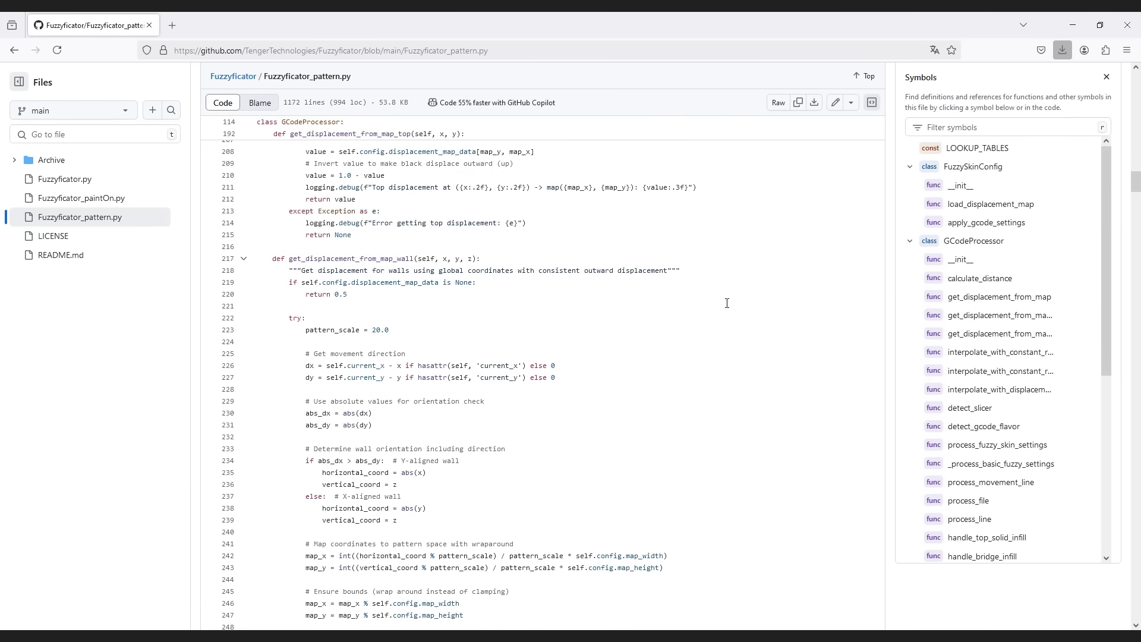
key(alt+Tab)
scroll(416, 387, down, 20)
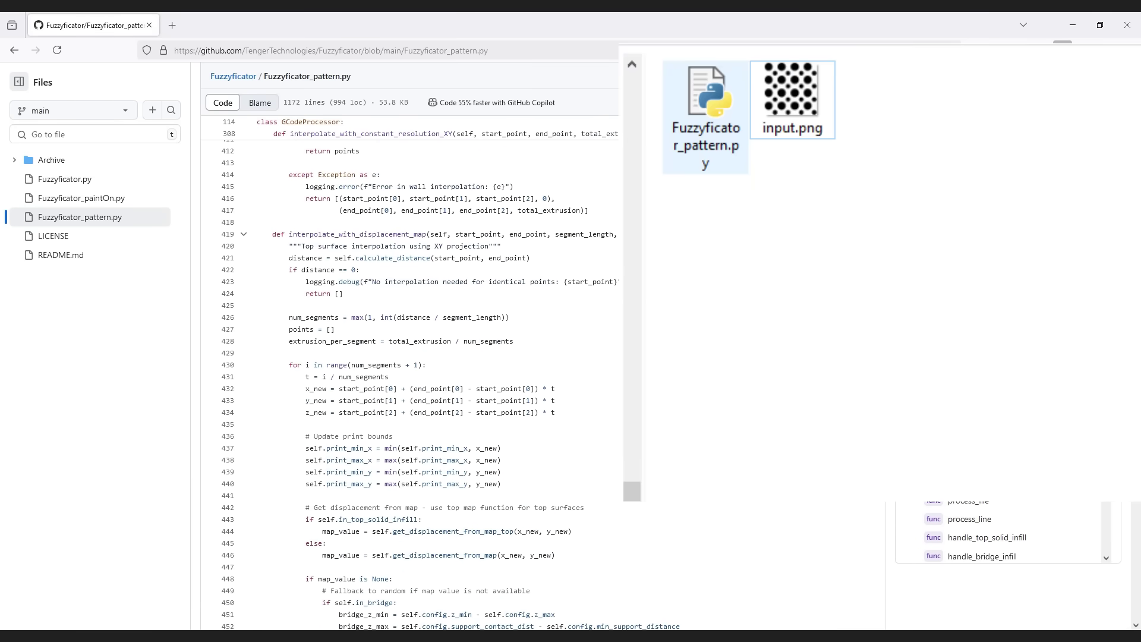
scroll(416, 386, down, 20)
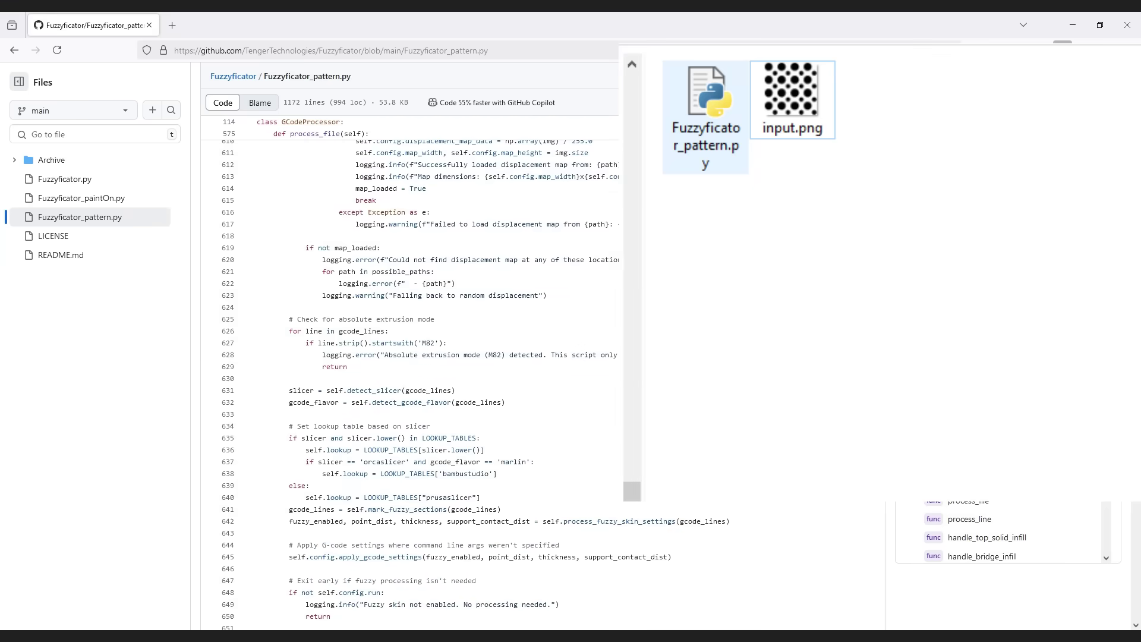
scroll(416, 386, down, 20)
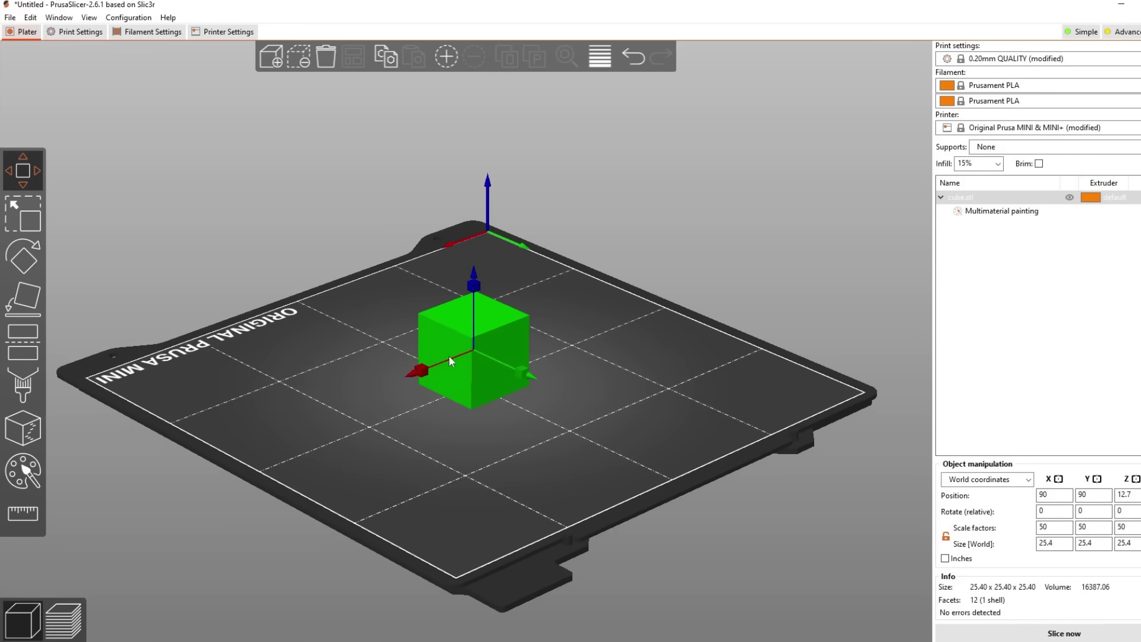
In PrusaSlicer, examine the post-processing script command in the output options of the print settings.
click(95, 36)
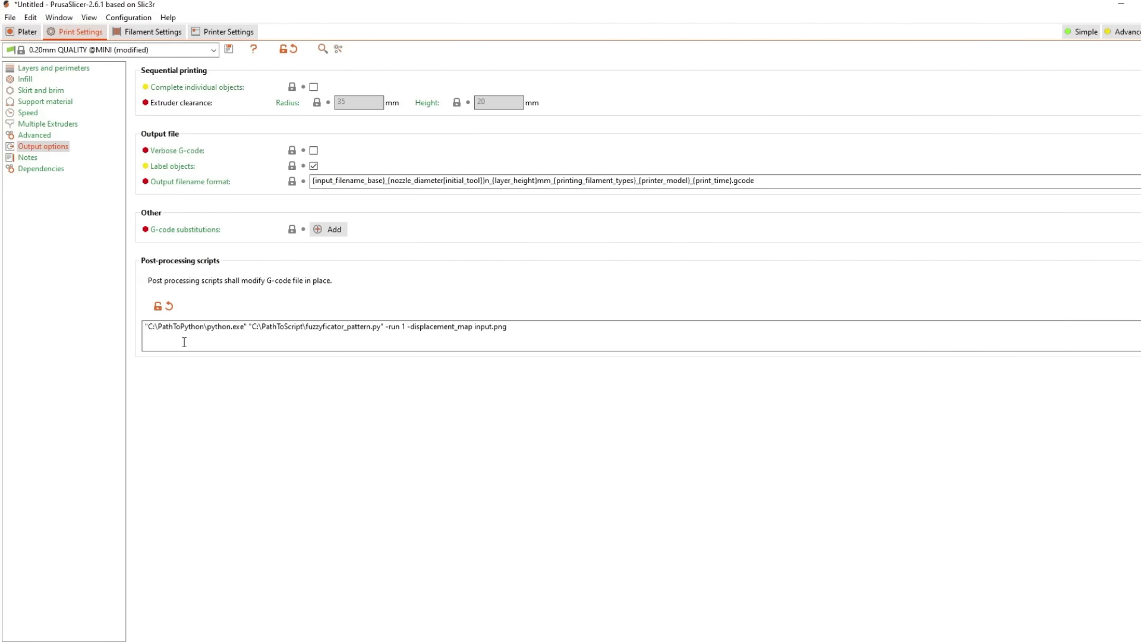
drag(148, 330, 550, 343)
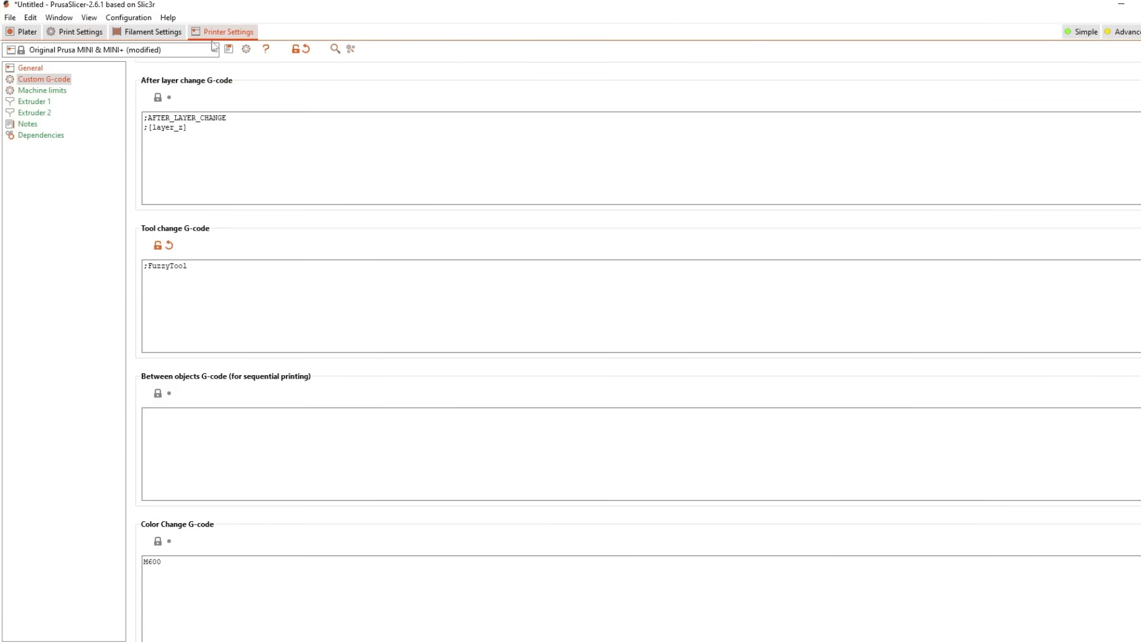
Review the number of extruders in the general printer settings and the tool change G-code in the custom G-code.
click(39, 70)
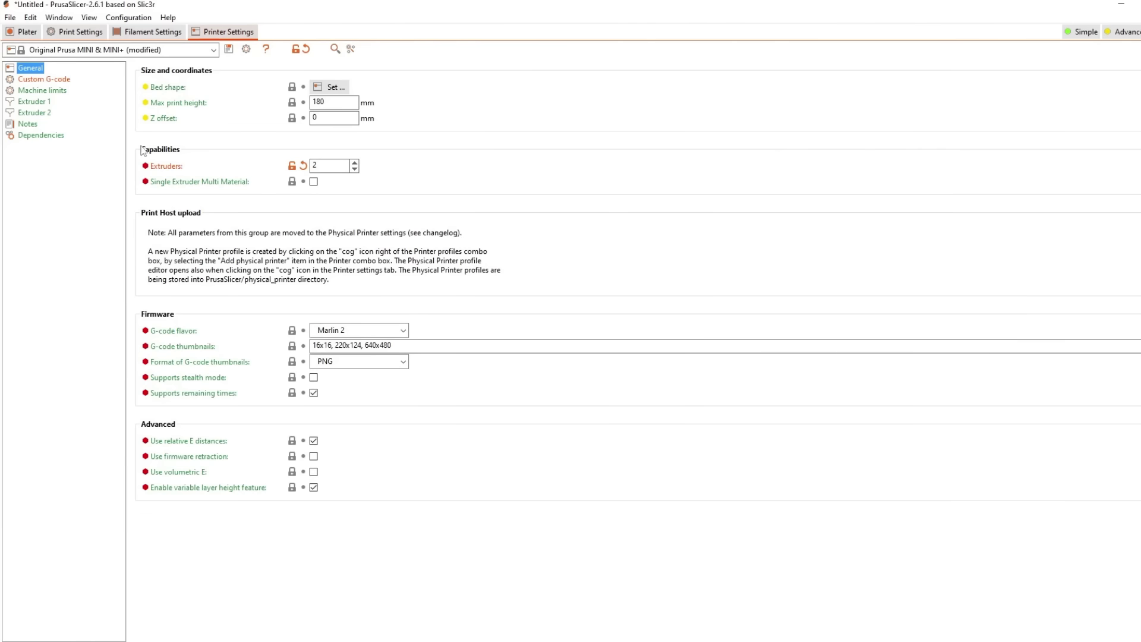
double_click(342, 164)
click(44, 79)
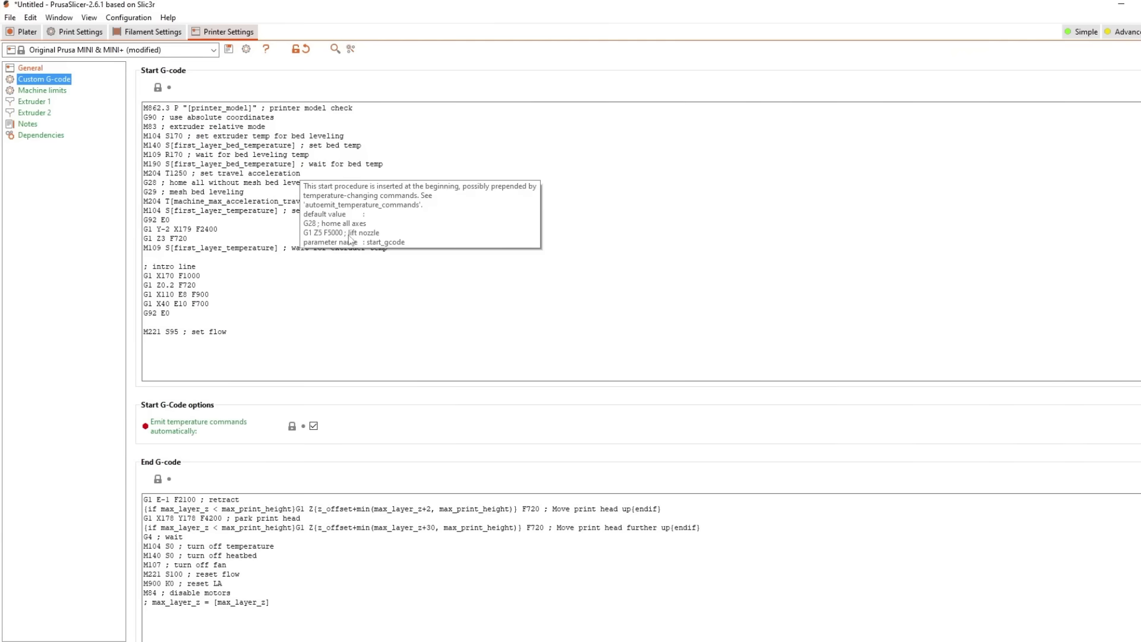
scroll(914, 402, down, 3)
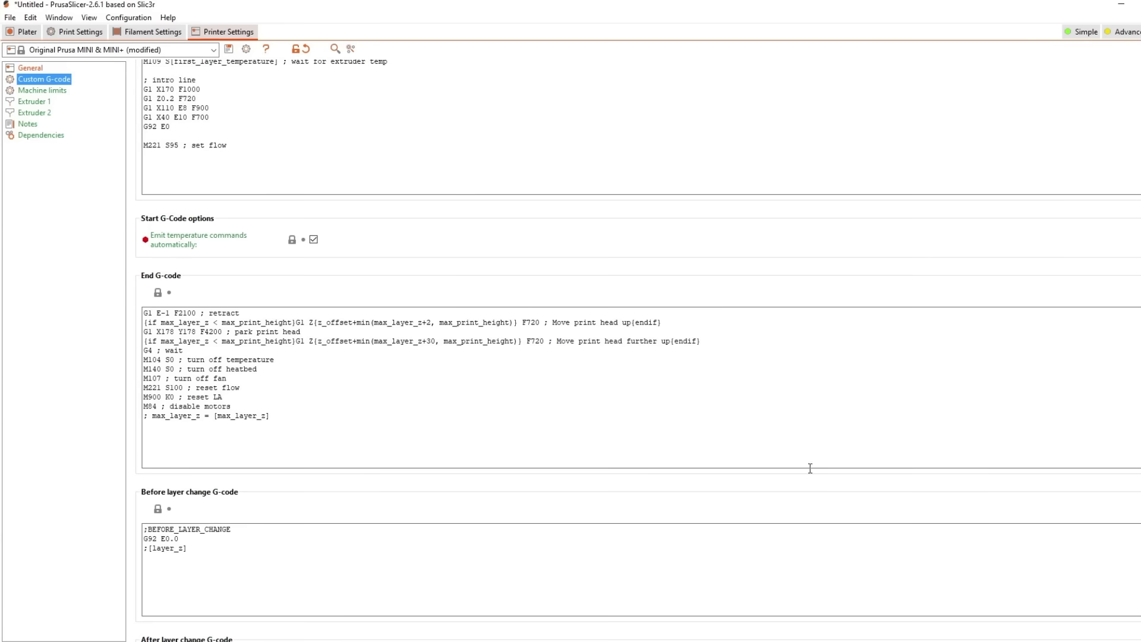
scroll(1062, 374, down, 7)
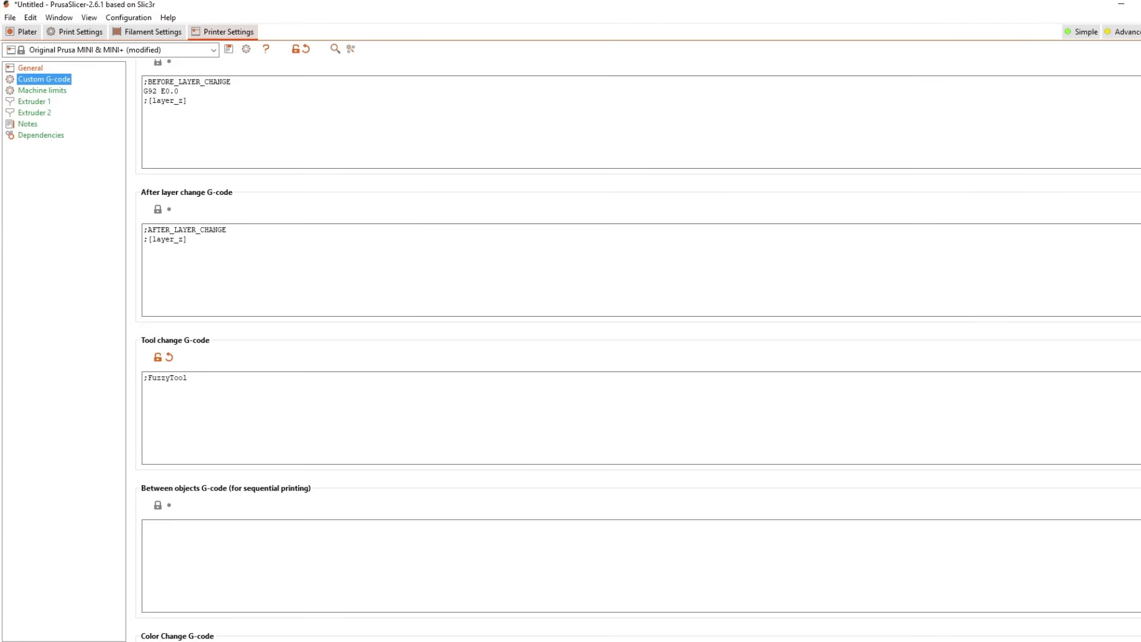
click(155, 387)
click(252, 392)
click(118, 386)
click(252, 402)
Start multimaterial painting on the cube with brush size 4.19 and paint a smiley face on one side in the Extruder 2 color.
click(28, 33)
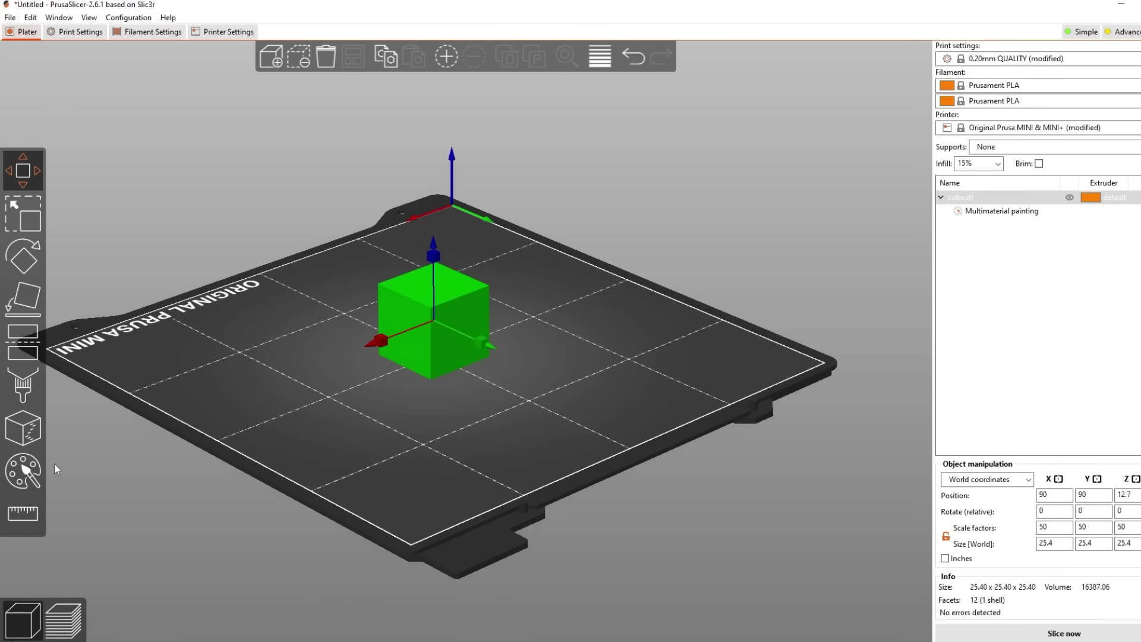
click(27, 471)
drag(344, 378, 402, 356)
scroll(337, 414, up, 3)
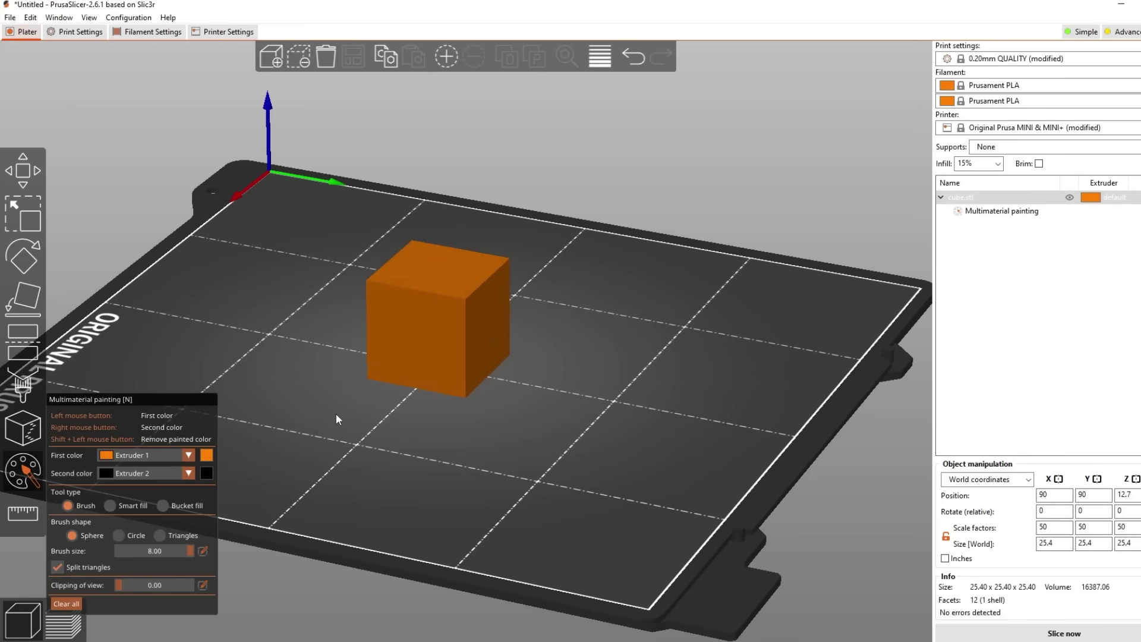
mouse_move(336, 413)
mouse_down()
mouse_move(349, 412)
mouse_move(212, 456)
mouse_up()
click(152, 551)
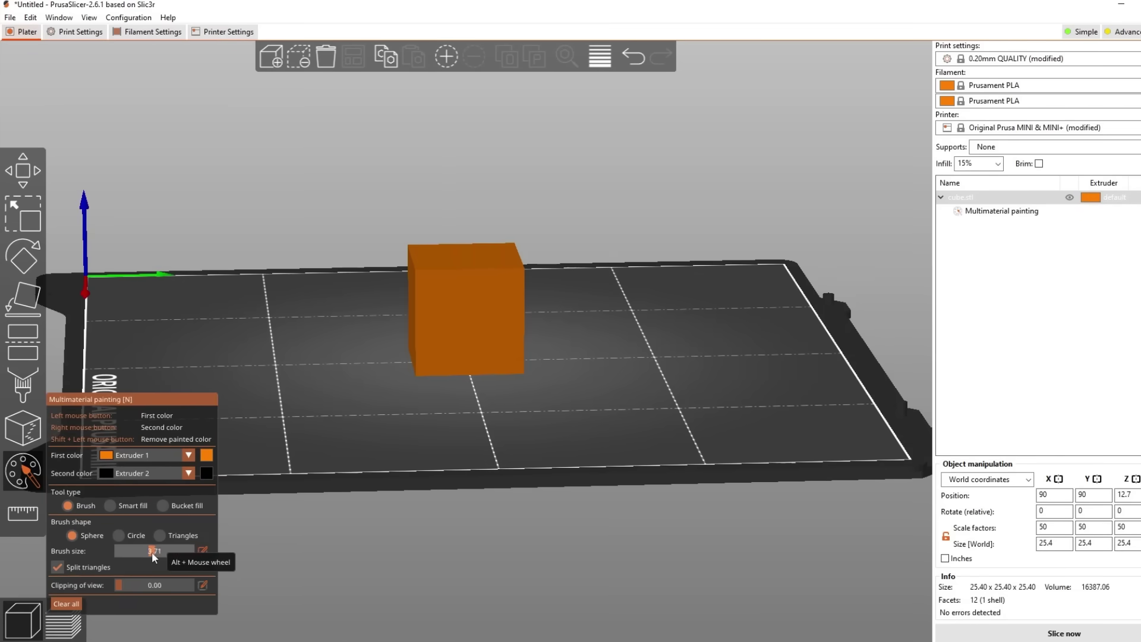
drag(153, 552, 157, 553)
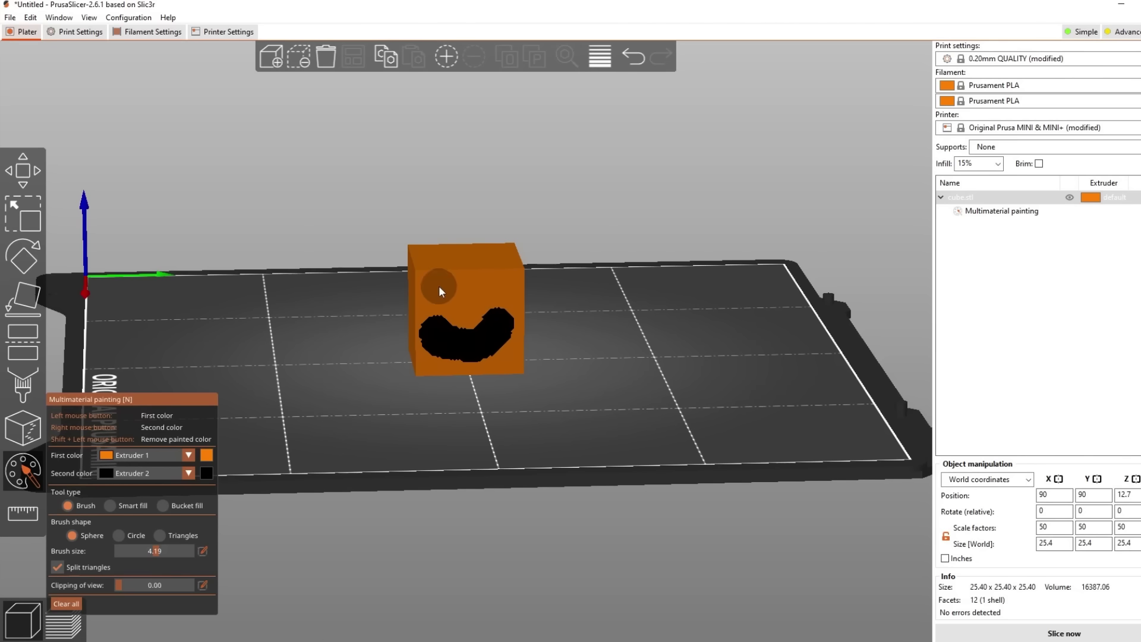
click(502, 285)
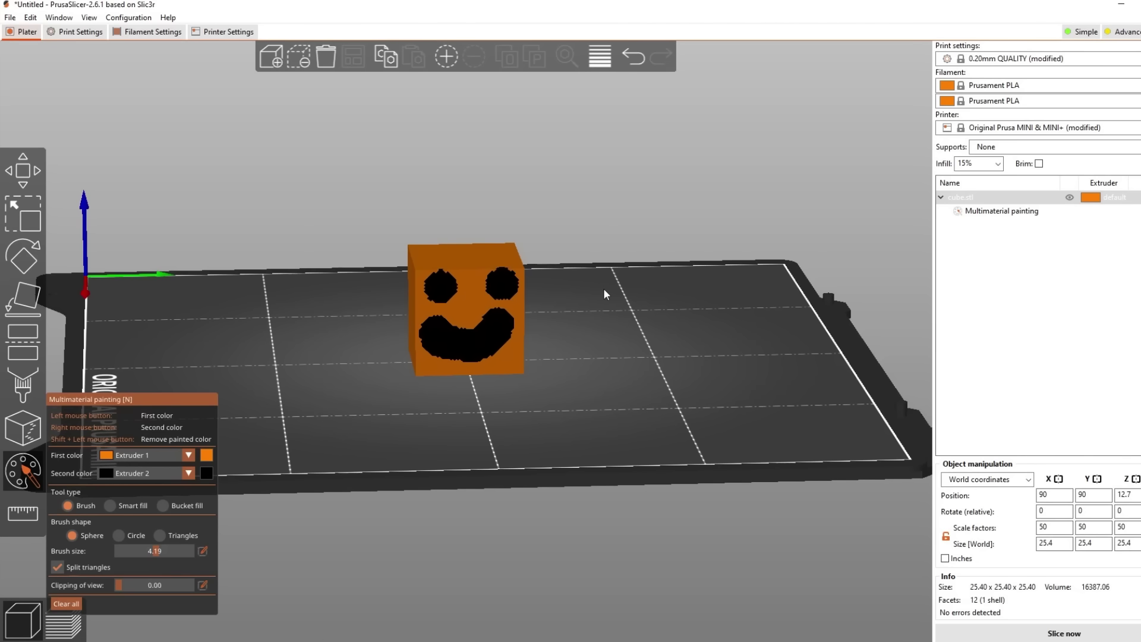
Paint a large patch across the cube's top face and onto the adjoining back corner in the Extruder 2 color.
mouse_move(604, 288)
mouse_down()
mouse_move(582, 319)
mouse_move(437, 309)
mouse_up()
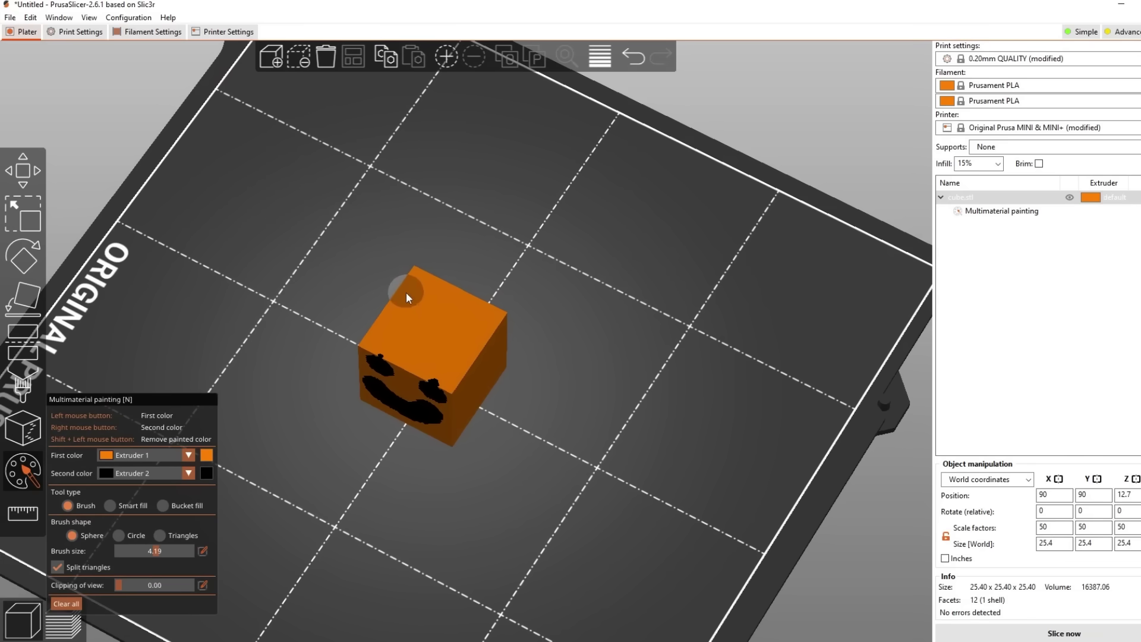
mouse_move(448, 309)
right_down()
mouse_move(463, 328)
mouse_move(445, 279)
mouse_move(491, 328)
right_up()
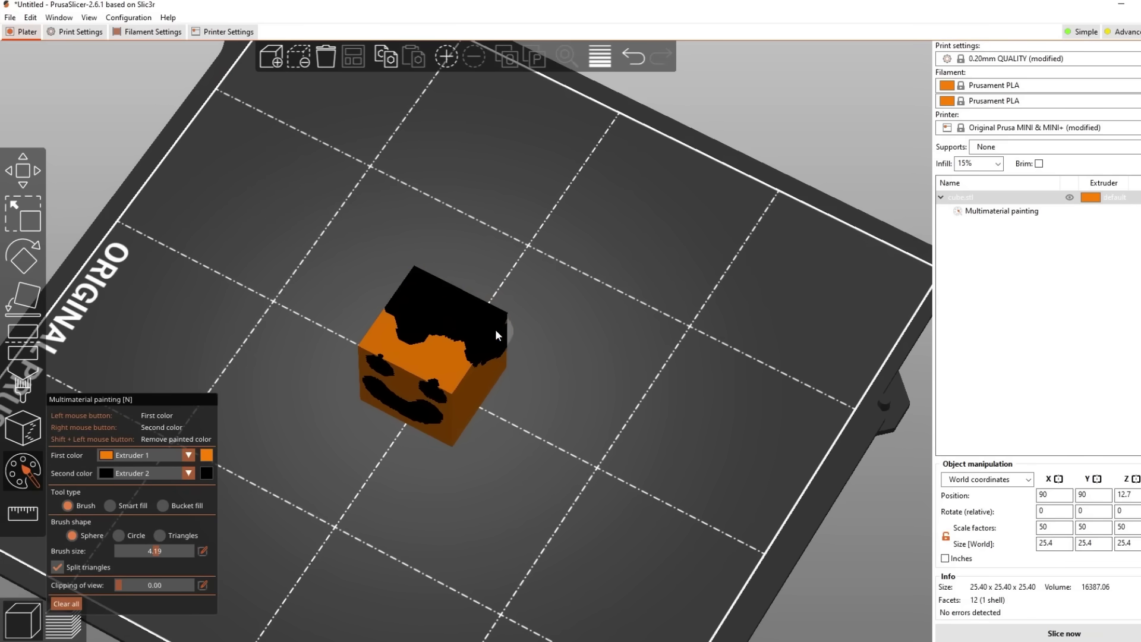
mouse_move(498, 334)
mouse_down()
mouse_move(544, 351)
mouse_move(465, 314)
mouse_up()
mouse_move(427, 258)
right_down()
mouse_move(494, 254)
mouse_move(507, 271)
right_up()
drag(470, 282, 505, 286)
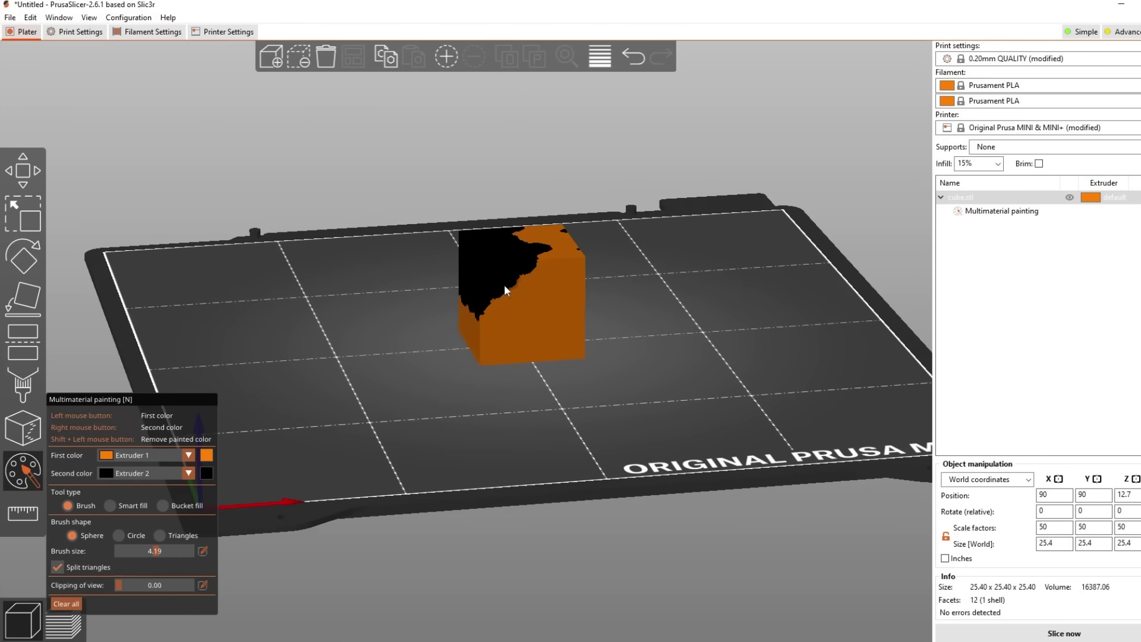
Slice the painted cube and export its G-code so that the post-processing script runs.
key(ctrl+r)
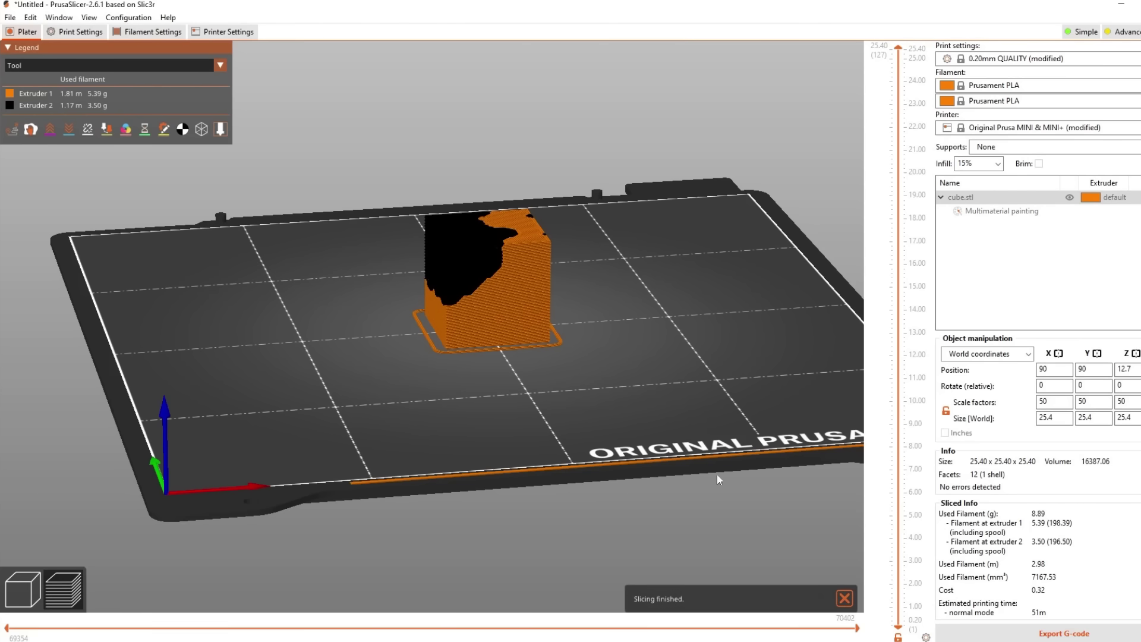
click(1080, 635)
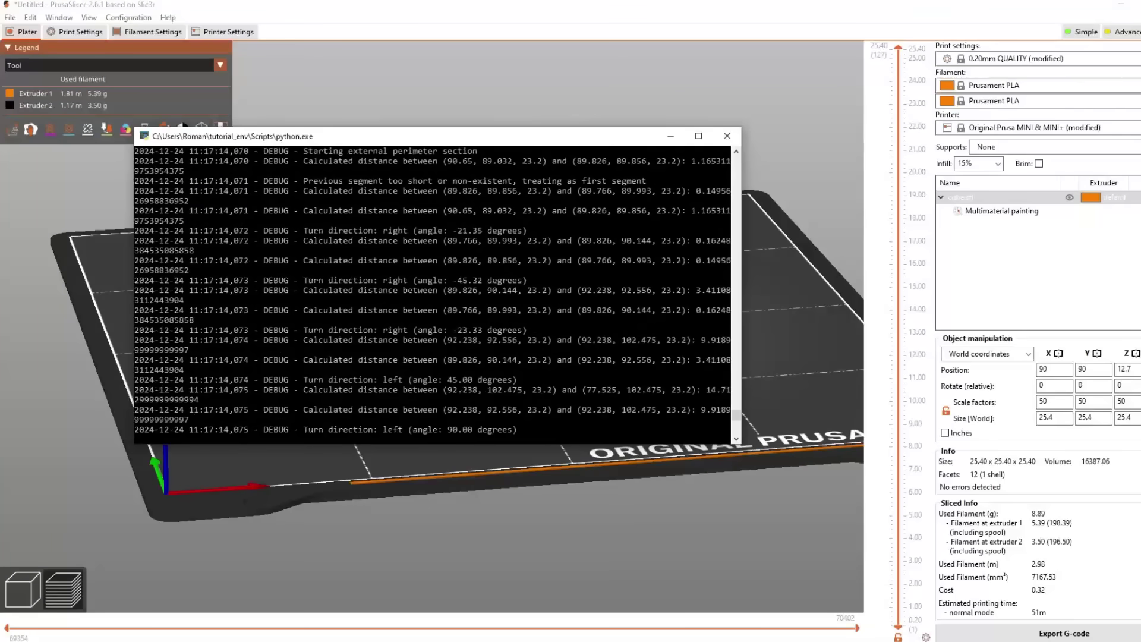
Open the exported cube G-code in PrusaSlicer G-code Viewer and inspect the patterned areas up close from several sides.
drag(12, 236, 585, 357)
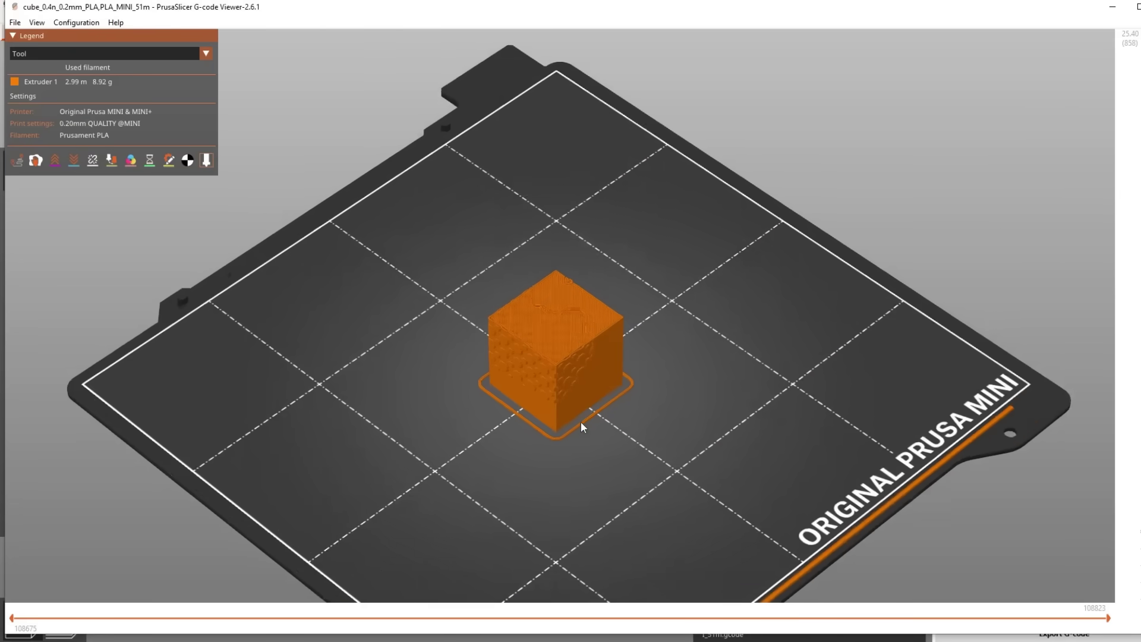
scroll(612, 440, up, 5)
drag(643, 458, 764, 377)
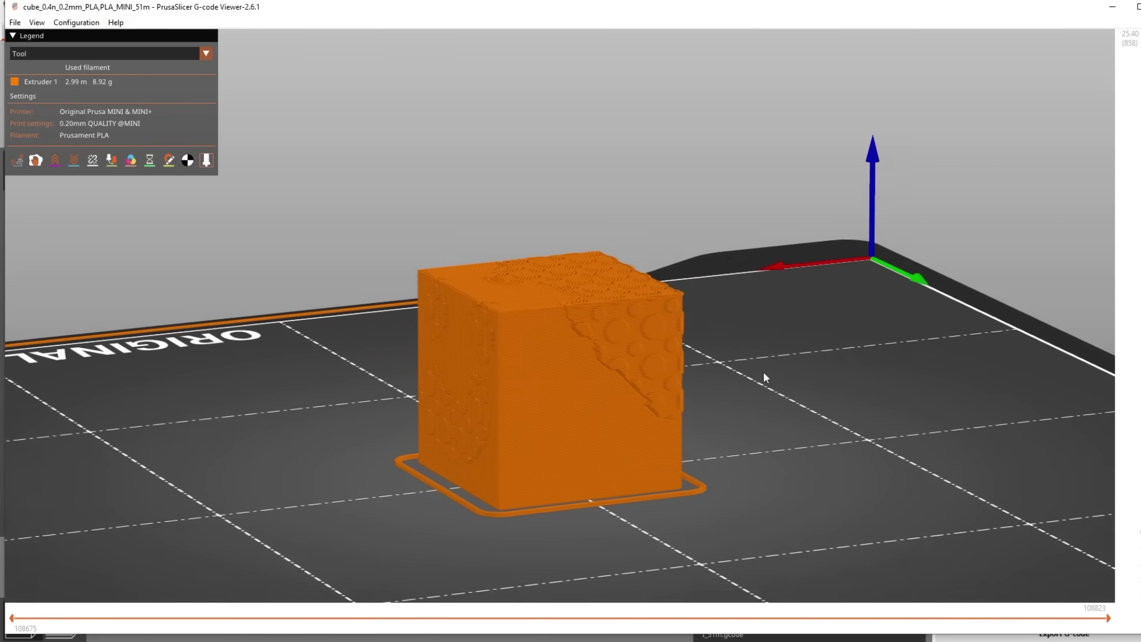
scroll(633, 404, up, 3)
drag(632, 404, 935, 410)
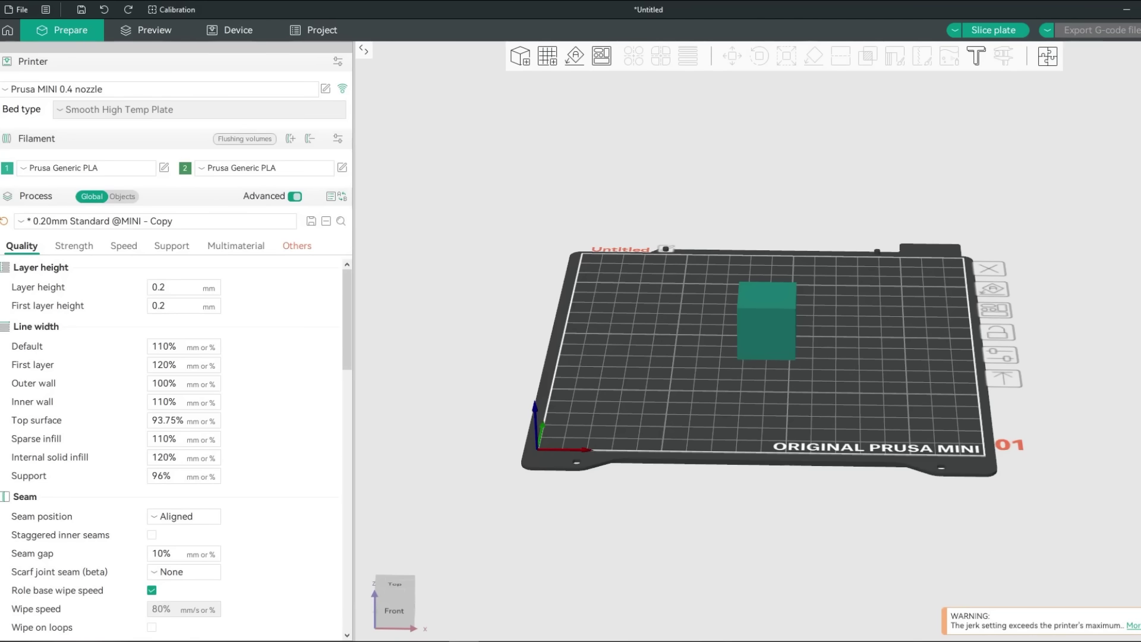
Switch to OrcaSlicer and examine the fuzzyficator_pattern.py command in the process's post-processing scripts.
drag(417, 291, 389, 297)
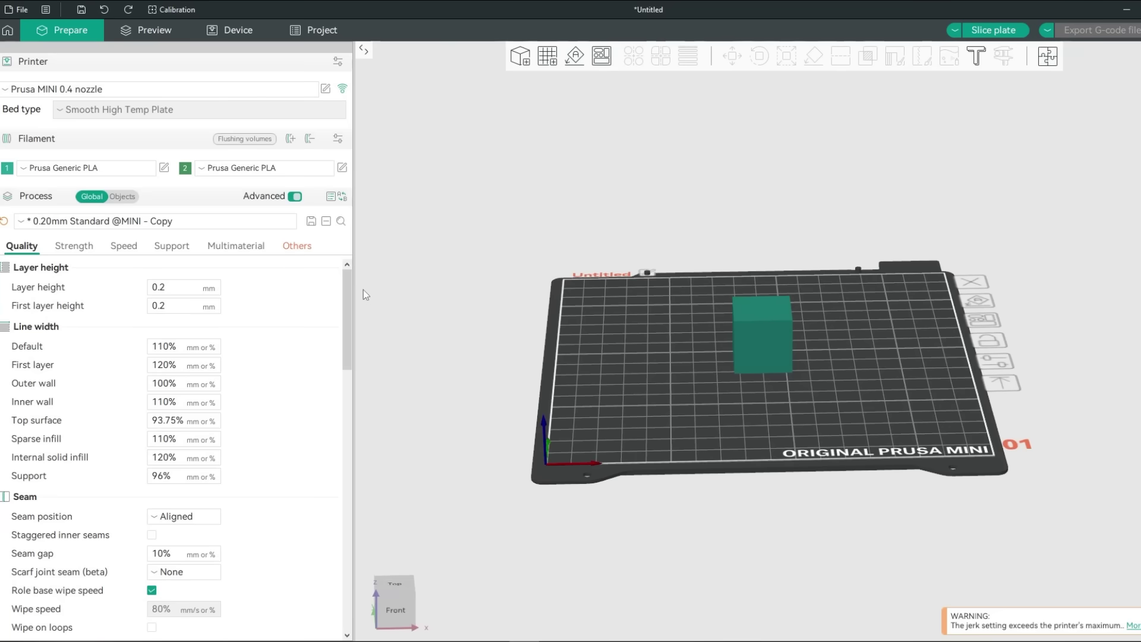
click(308, 250)
scroll(339, 464, down, 10)
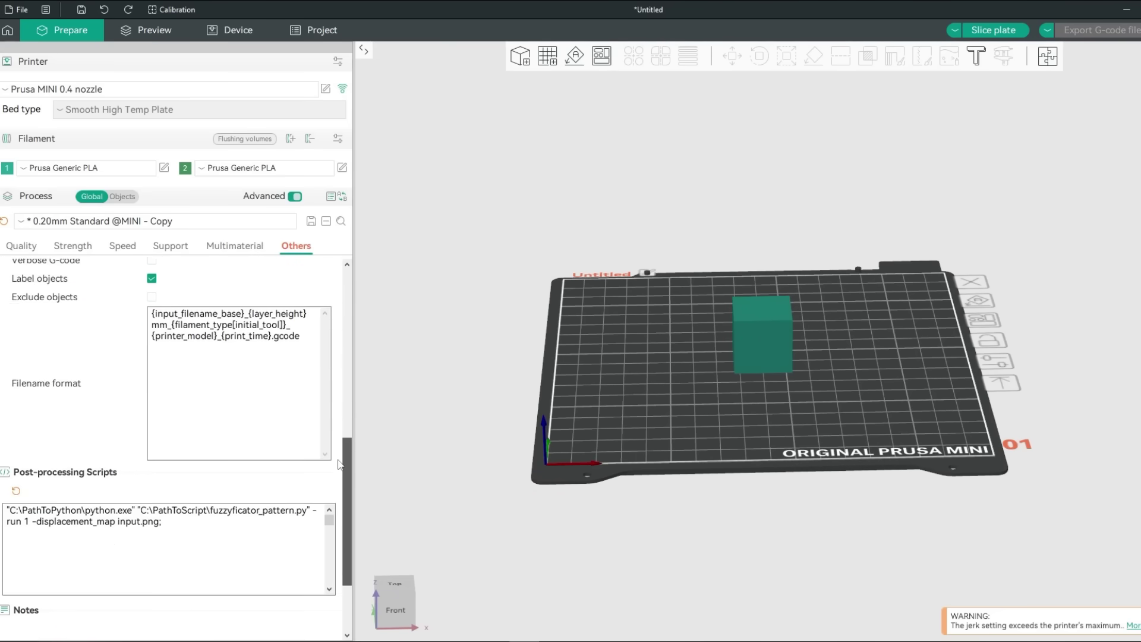
scroll(340, 464, down, 3)
click(188, 443)
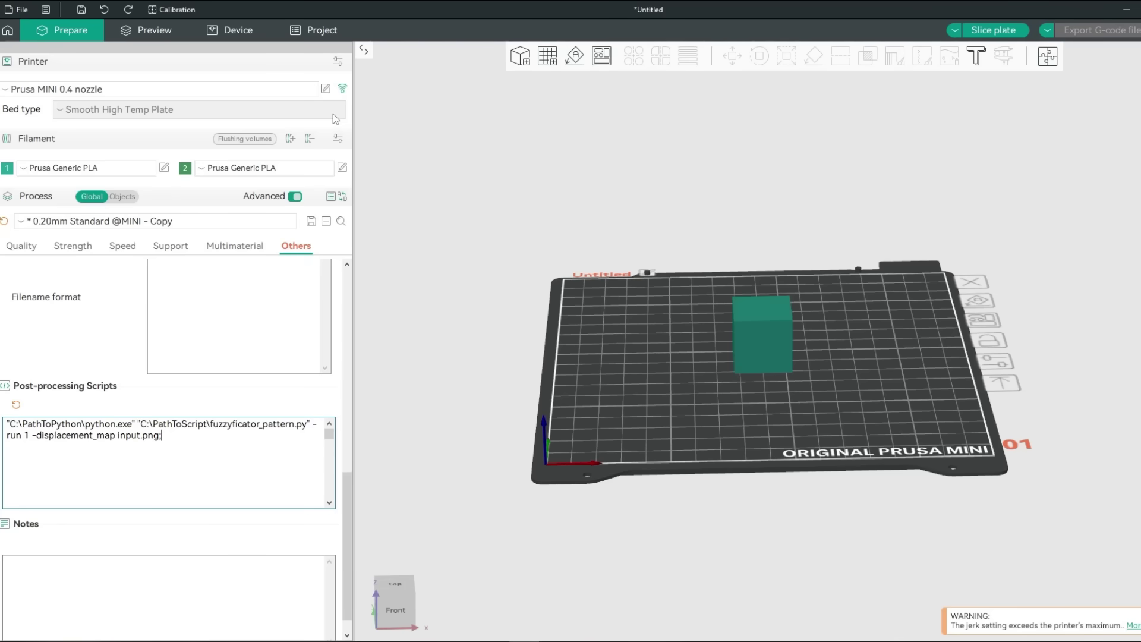
In the Prusa MINI printer settings, disable Single Extruder Multi Material and set the number of extruders to 2.
click(327, 90)
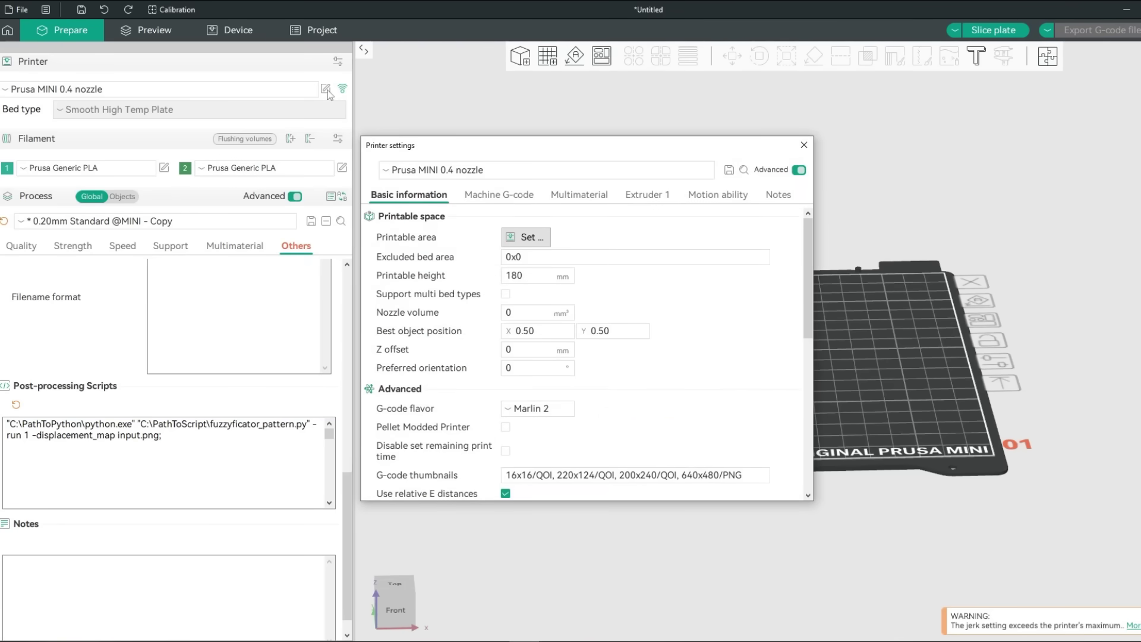
click(575, 195)
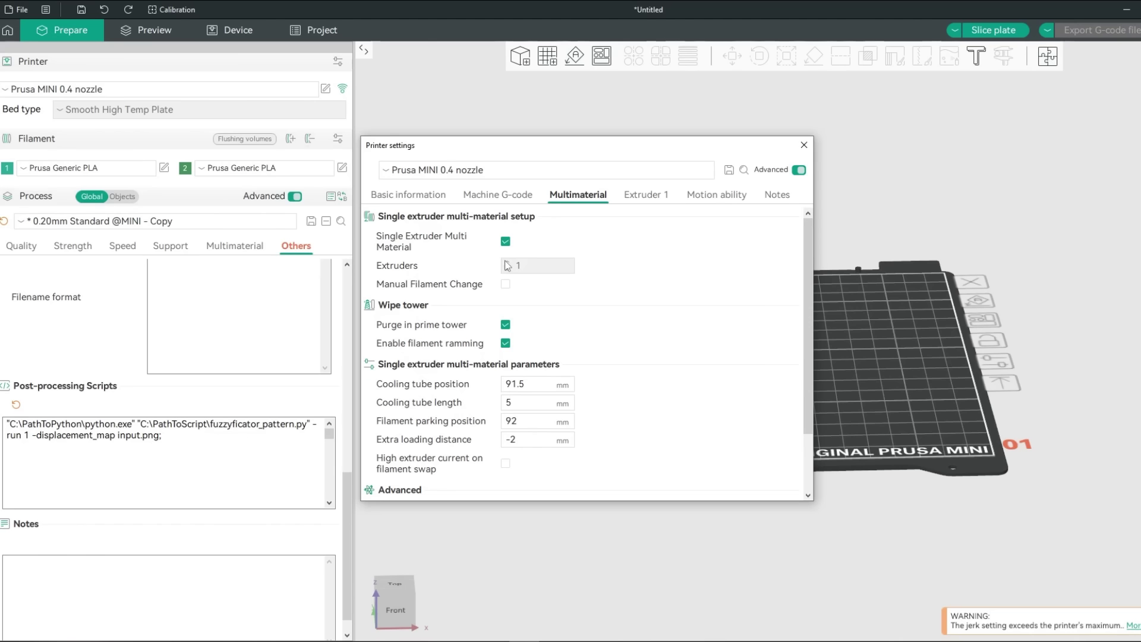
click(505, 241)
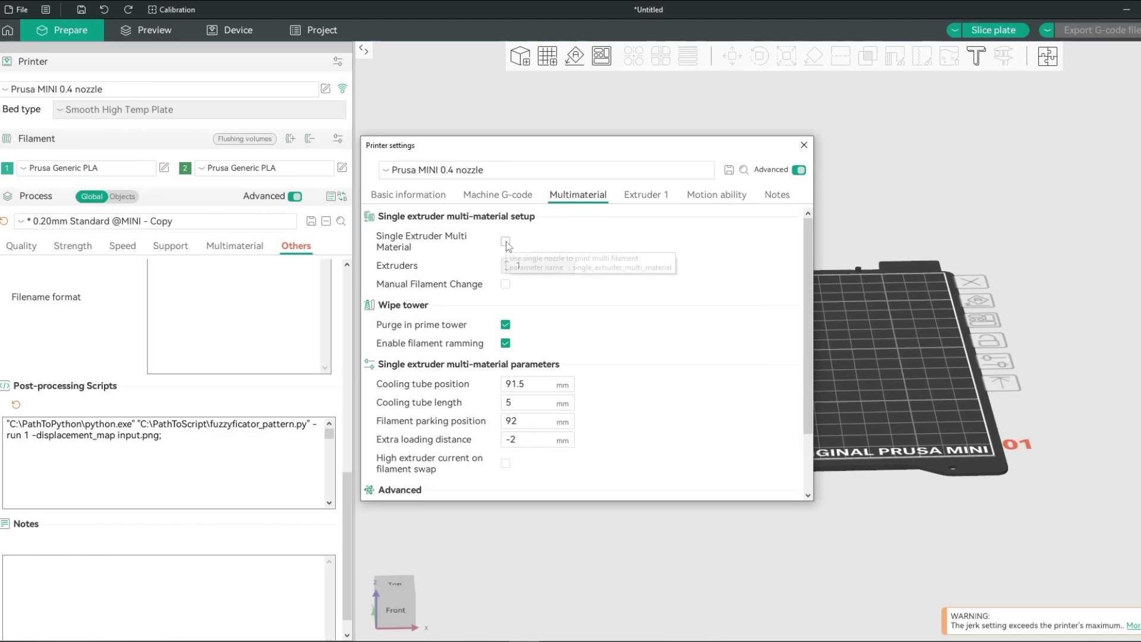
click(508, 263)
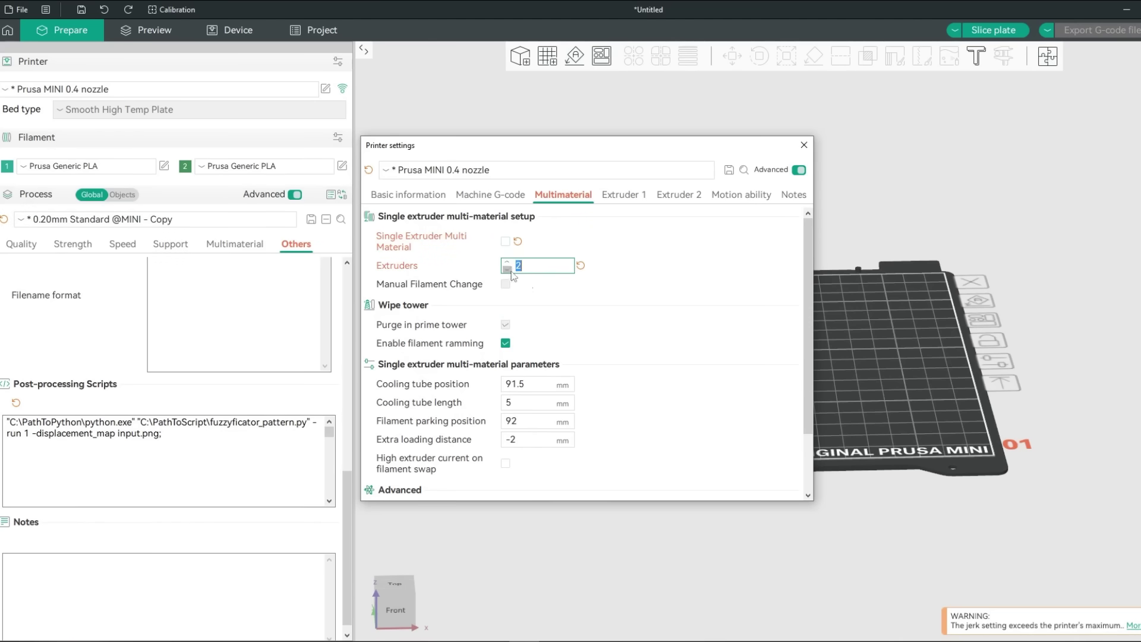
Enter ";FuzzyTool" as the printer's change filament G-code and close the printer settings.
click(498, 194)
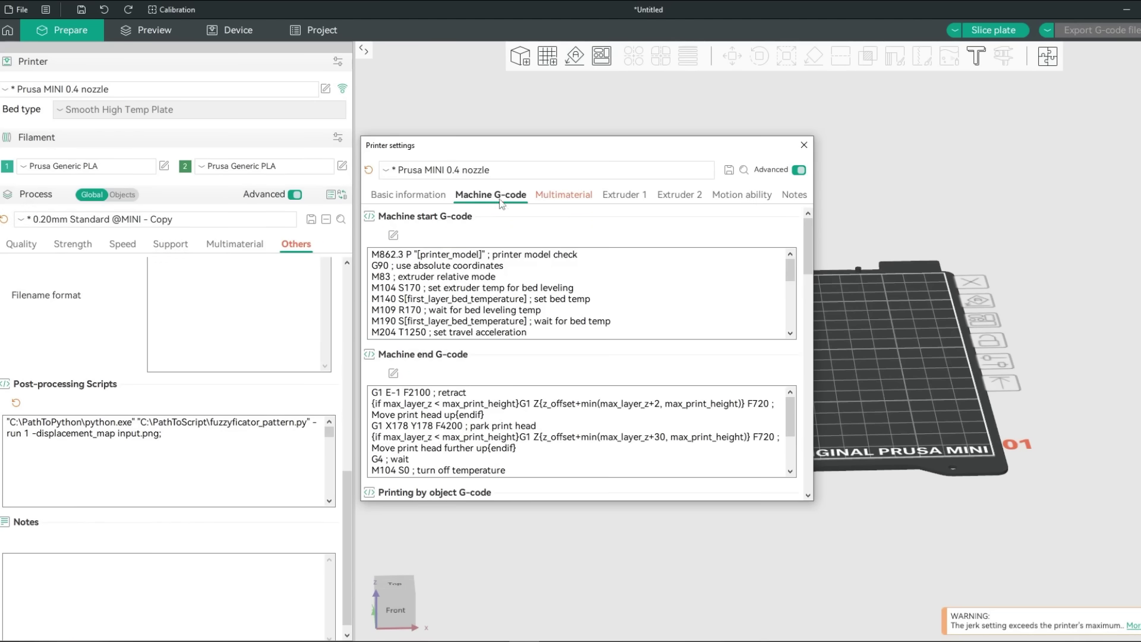
drag(811, 254, 813, 404)
click(492, 337)
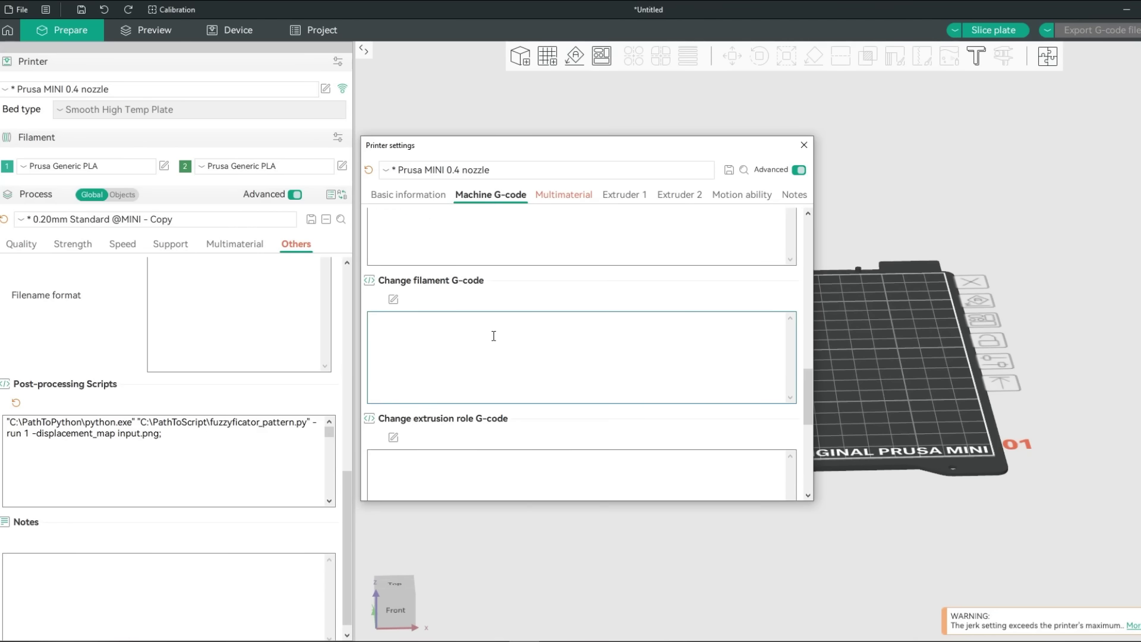
text(;FuzzyTool)
click(803, 145)
Start color painting on the cube with pen size 3.79 and paint a stroke on it with filament 2.
click(948, 57)
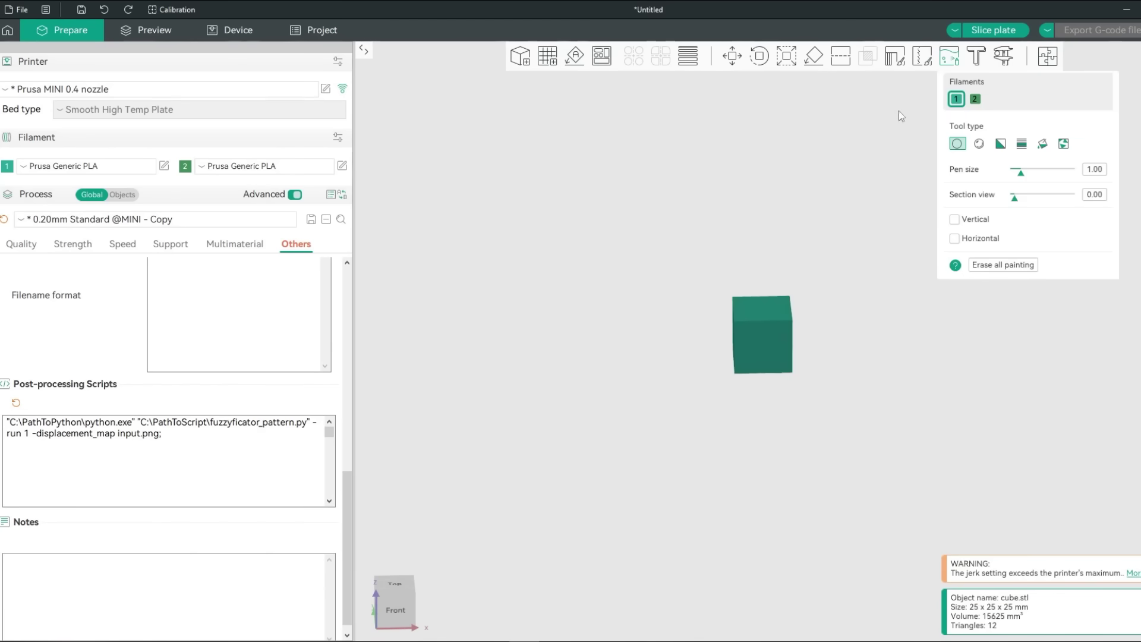
drag(1031, 172, 1040, 172)
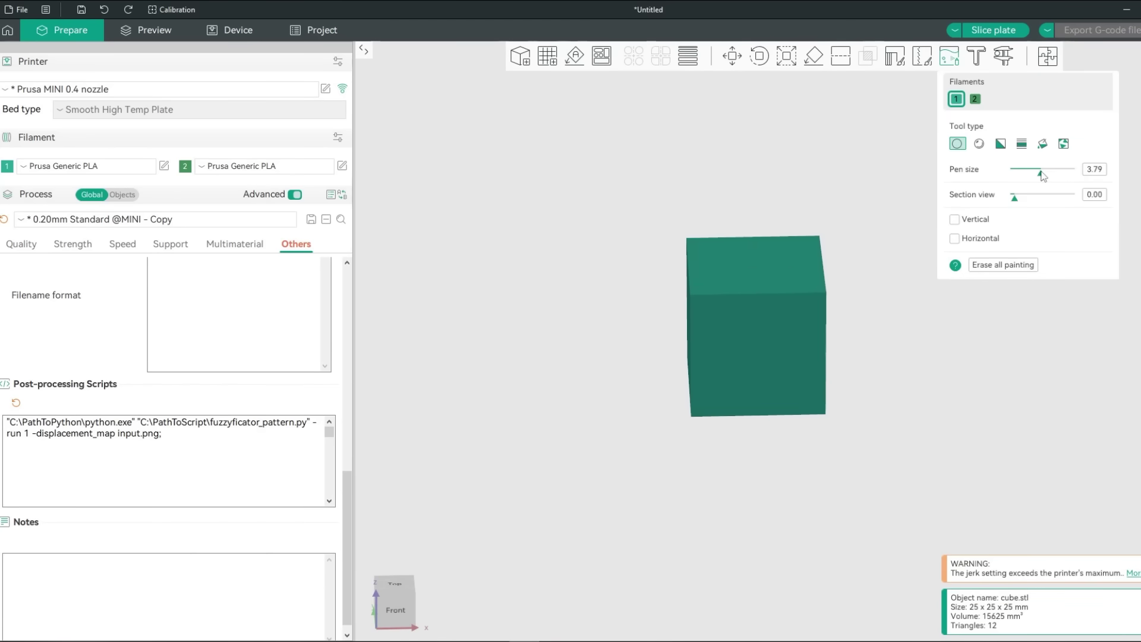
right_drag(746, 285, 727, 299)
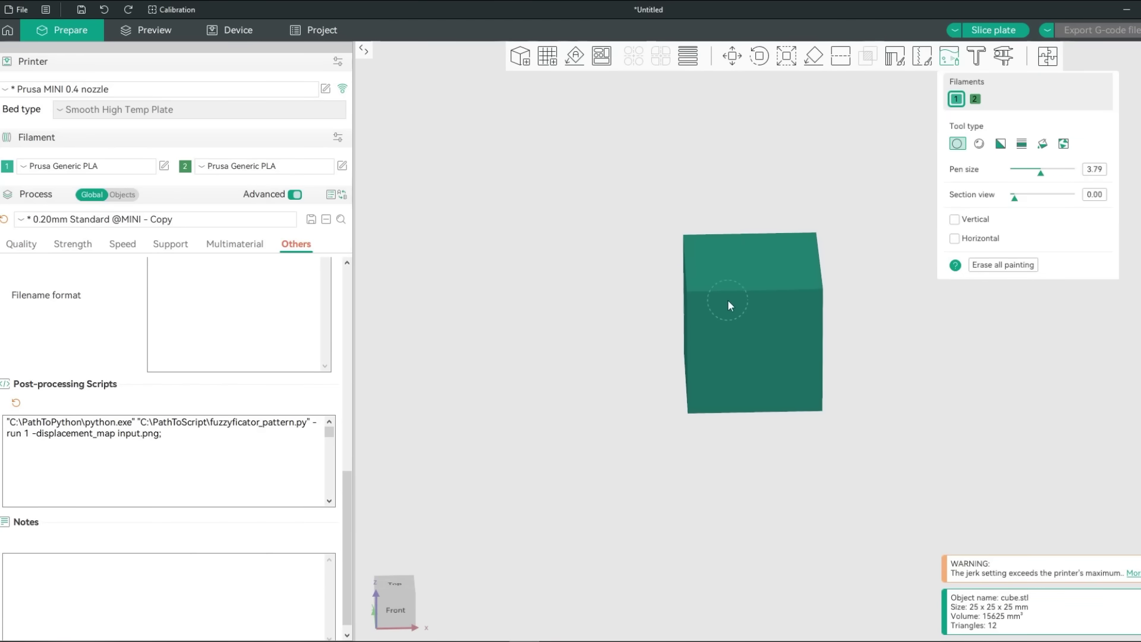
click(975, 99)
mouse_move(763, 284)
mouse_down()
mouse_move(789, 296)
mouse_move(770, 325)
mouse_move(724, 332)
mouse_up()
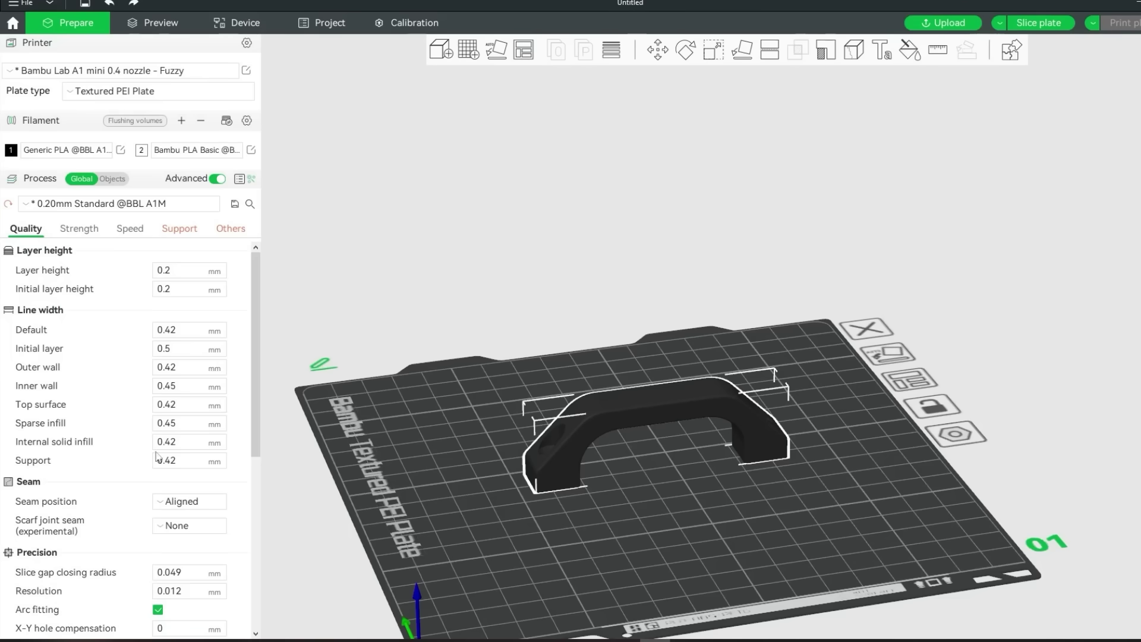
Switch to Bambu Studio and examine the ;NonFuzzyFilament and ;NonFuzzyFilamentEOS markers in the first filament's start G-code.
drag(513, 274, 401, 374)
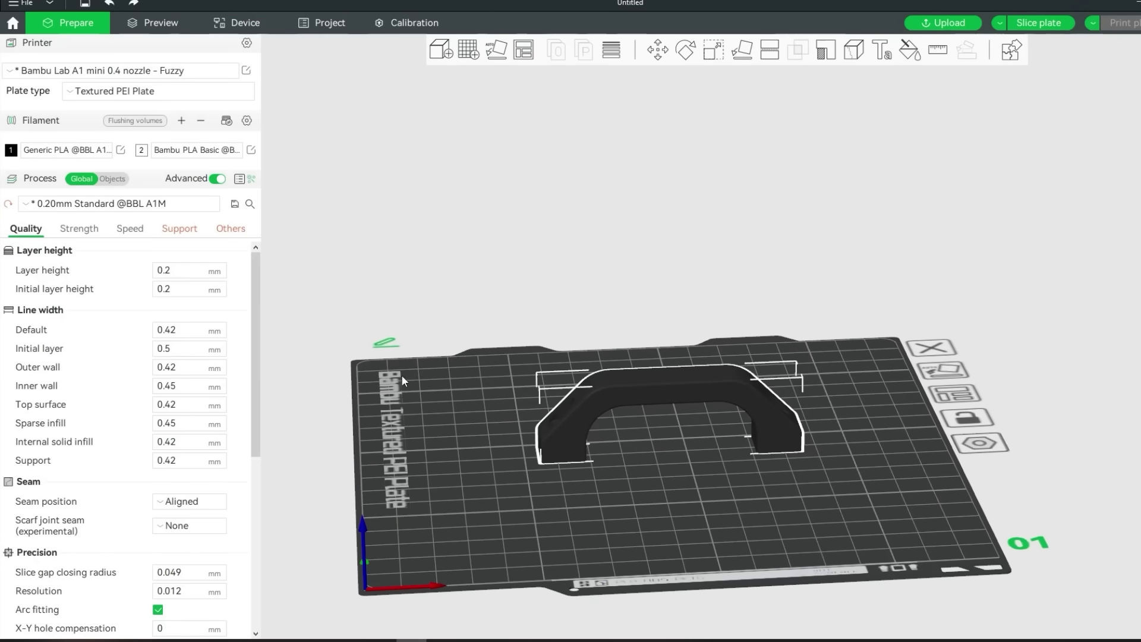
click(120, 150)
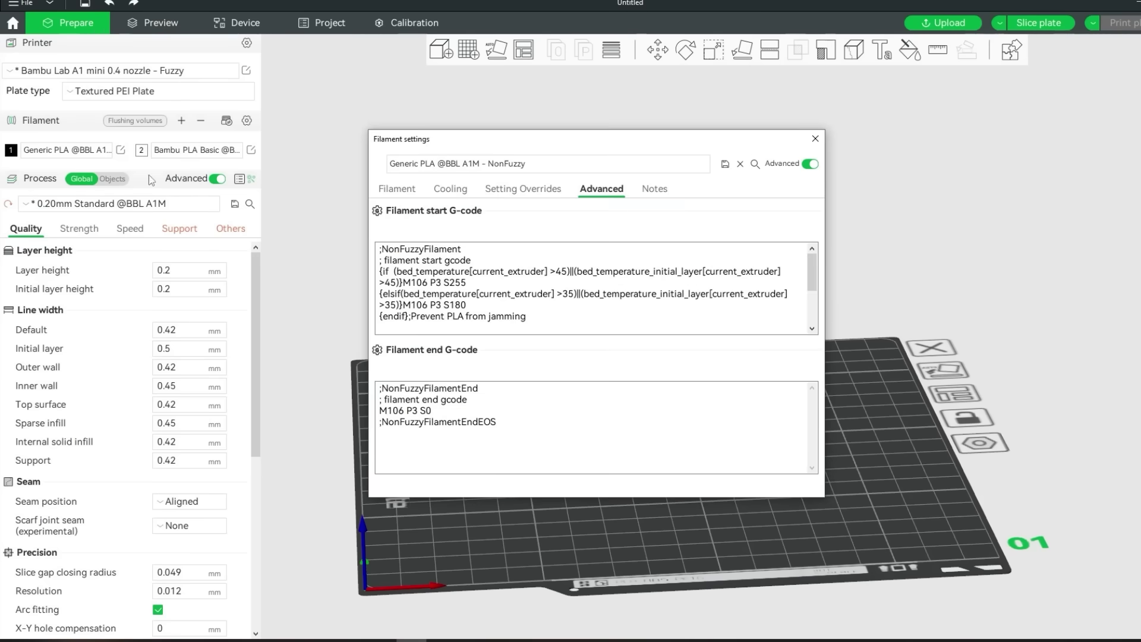
click(411, 191)
click(592, 188)
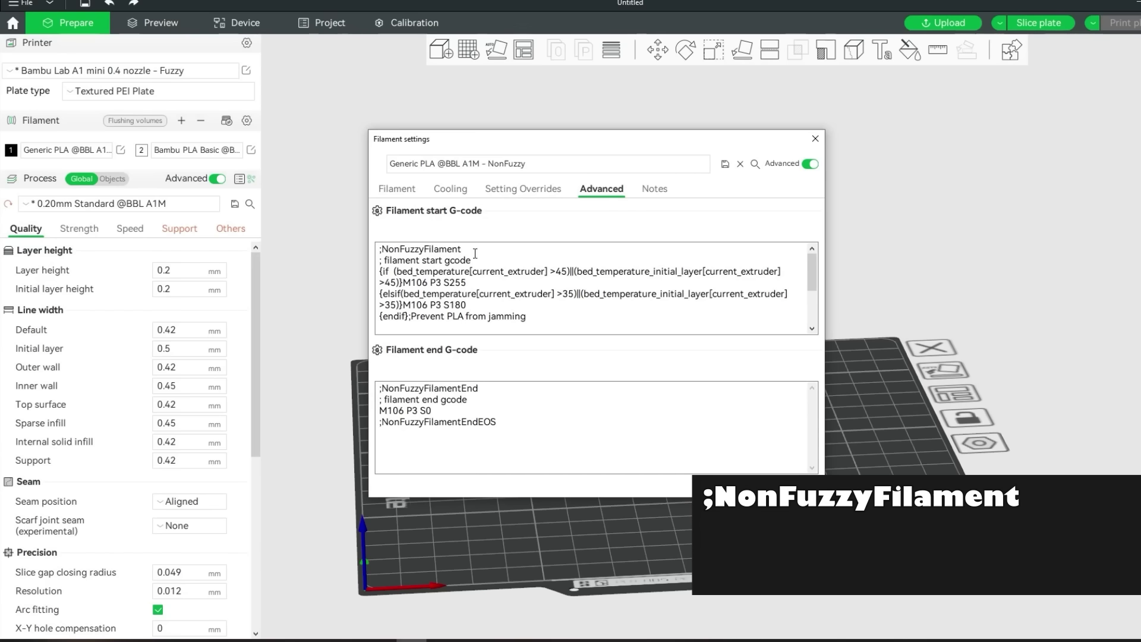
drag(462, 249, 373, 251)
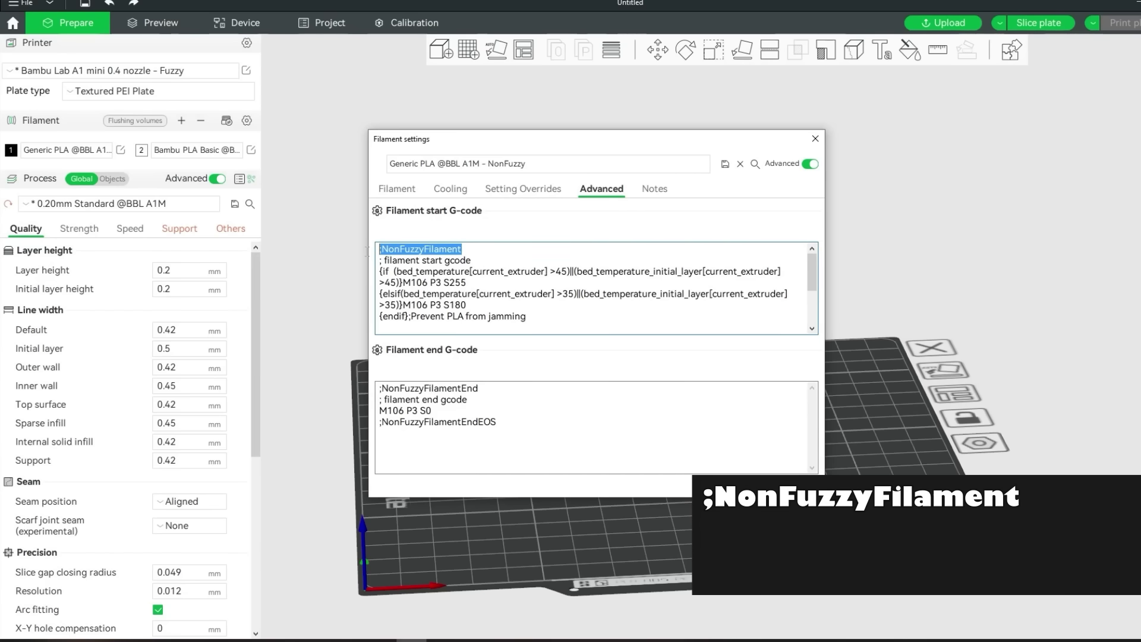
click(462, 249)
drag(461, 249, 341, 247)
drag(807, 269, 810, 308)
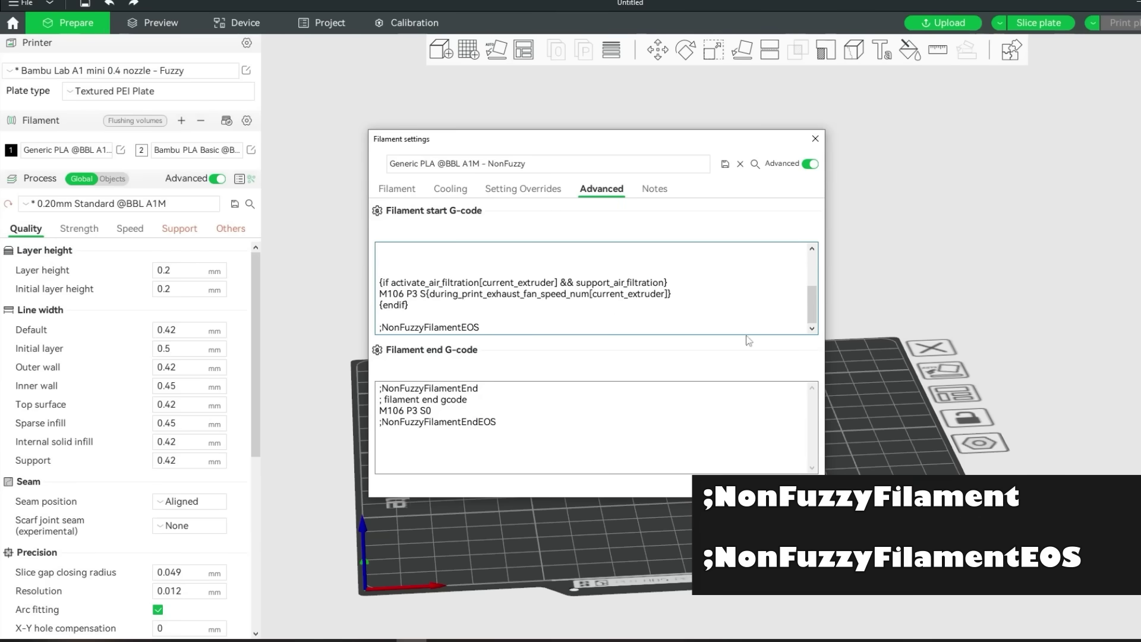
click(484, 327)
drag(496, 328, 376, 327)
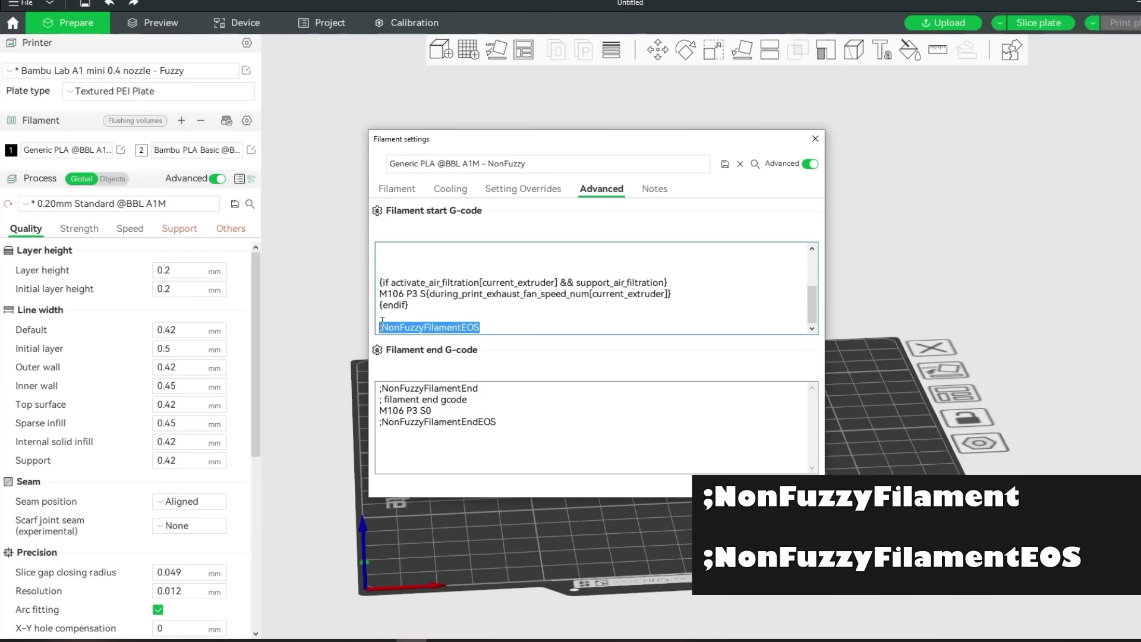
drag(481, 327, 376, 328)
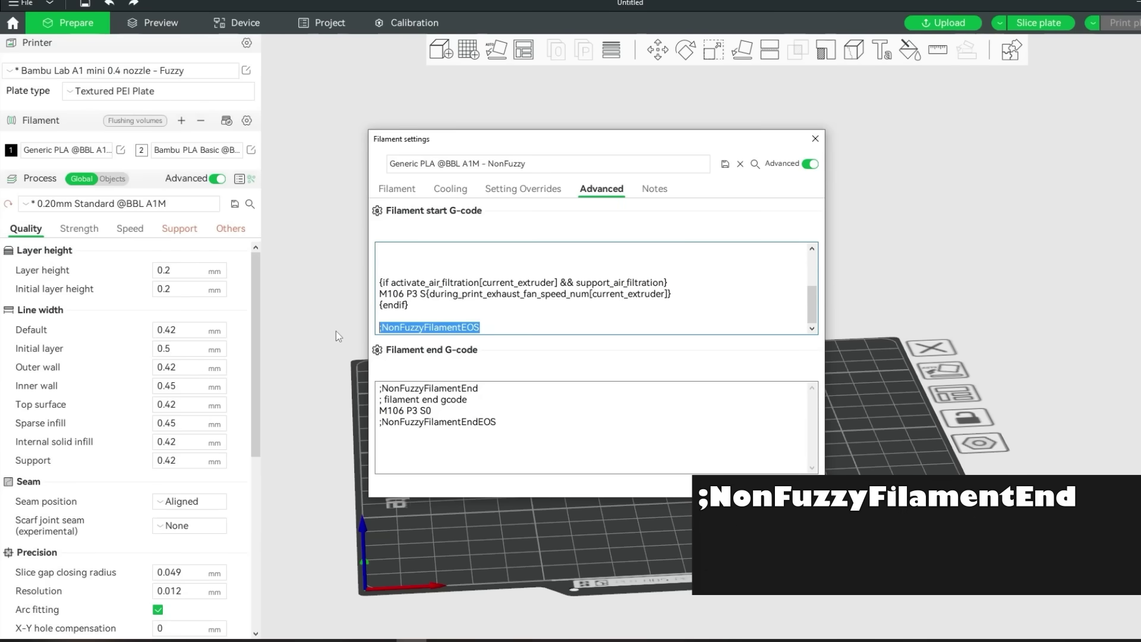
Examine the ;NonFuzzyFilamentEnd and ;NonFuzzyFilamentEndEOS markers in the first filament's end G-code.
click(549, 383)
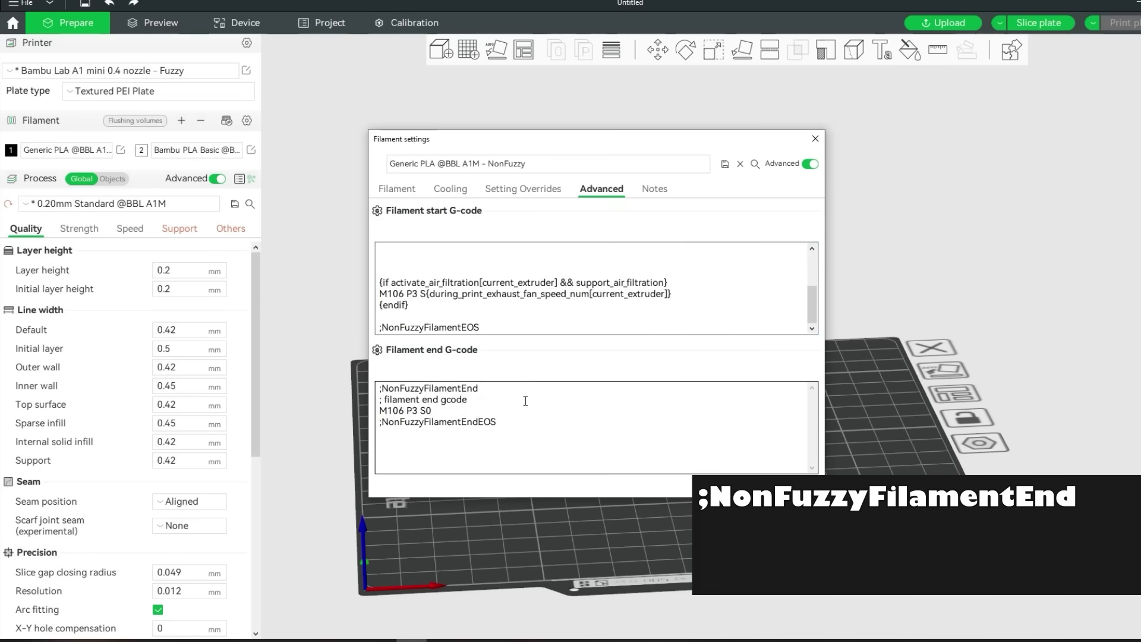
double_click(429, 388)
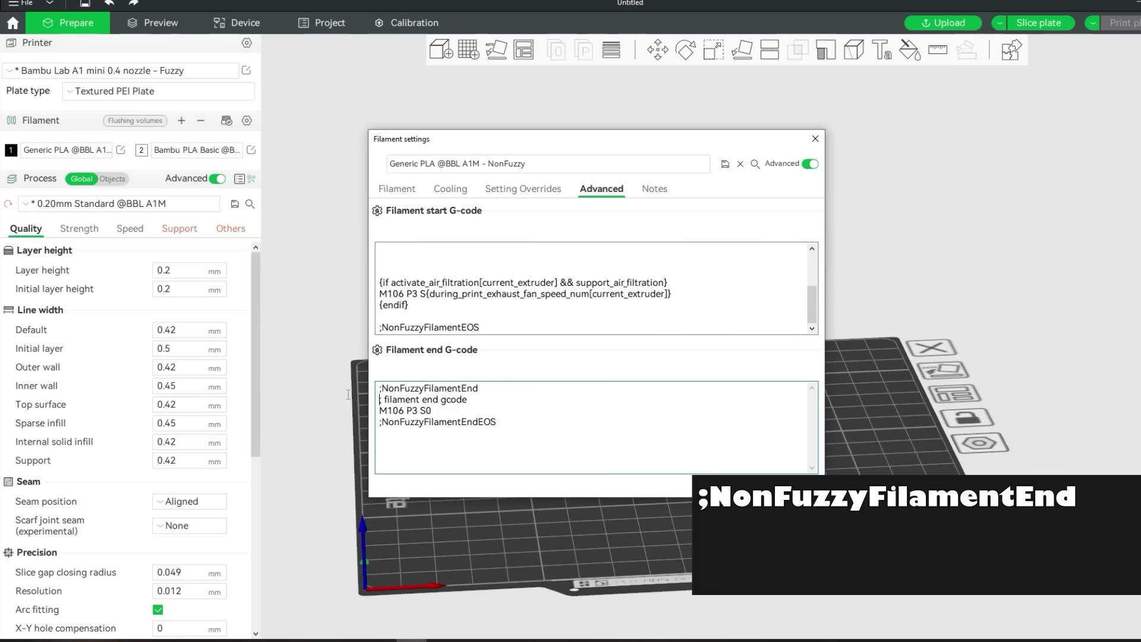
drag(479, 388, 378, 388)
drag(507, 386, 379, 388)
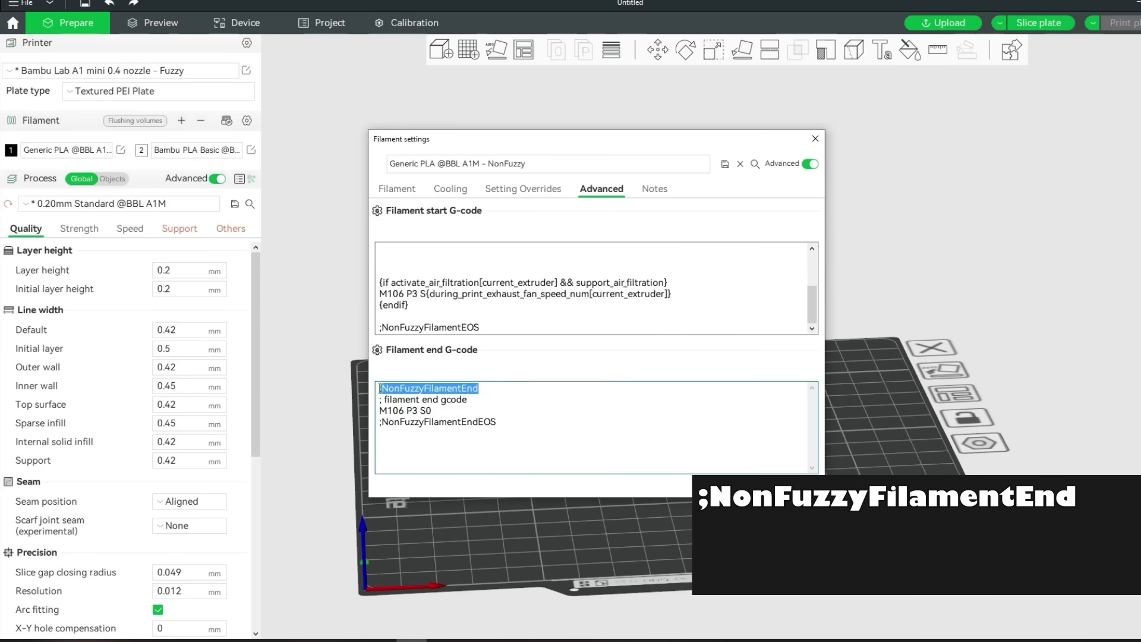
drag(528, 427, 357, 423)
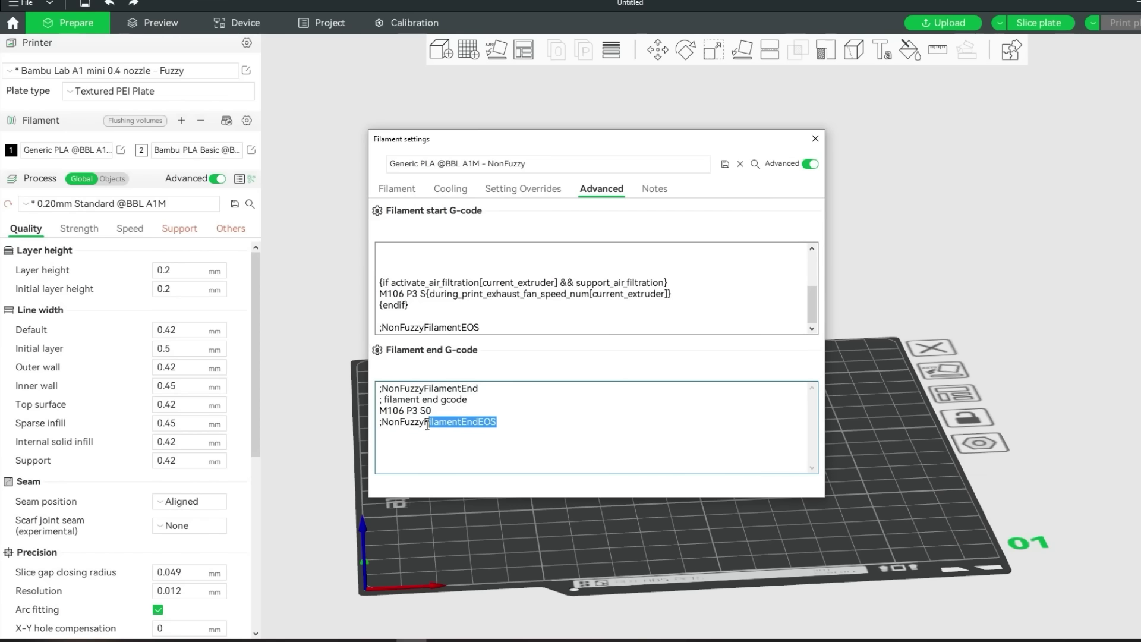
click(725, 165)
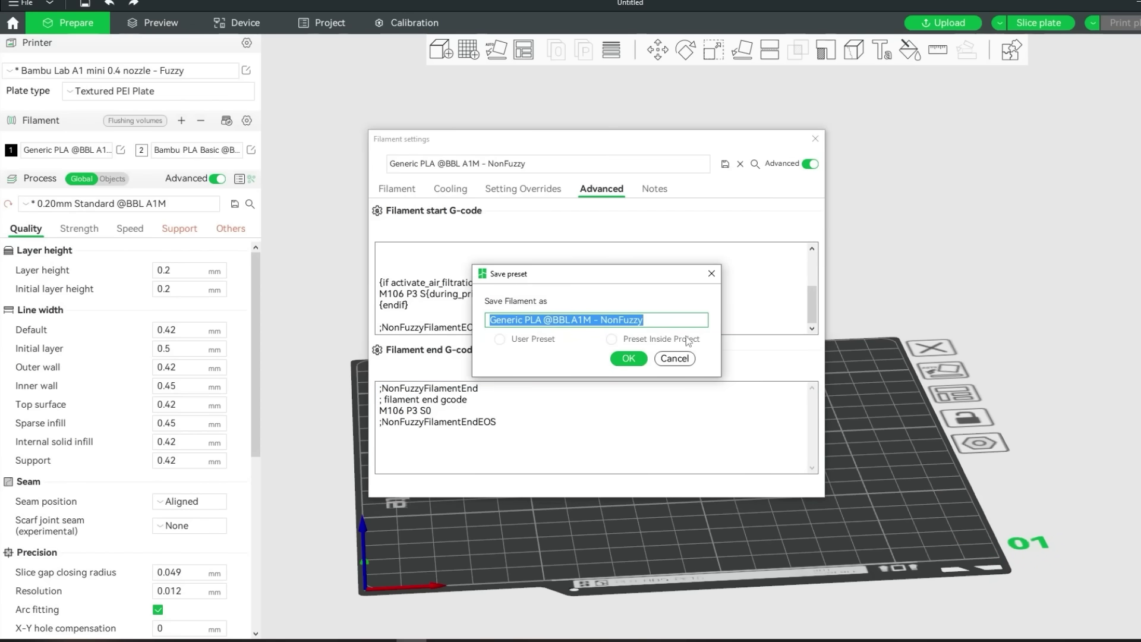
click(629, 359)
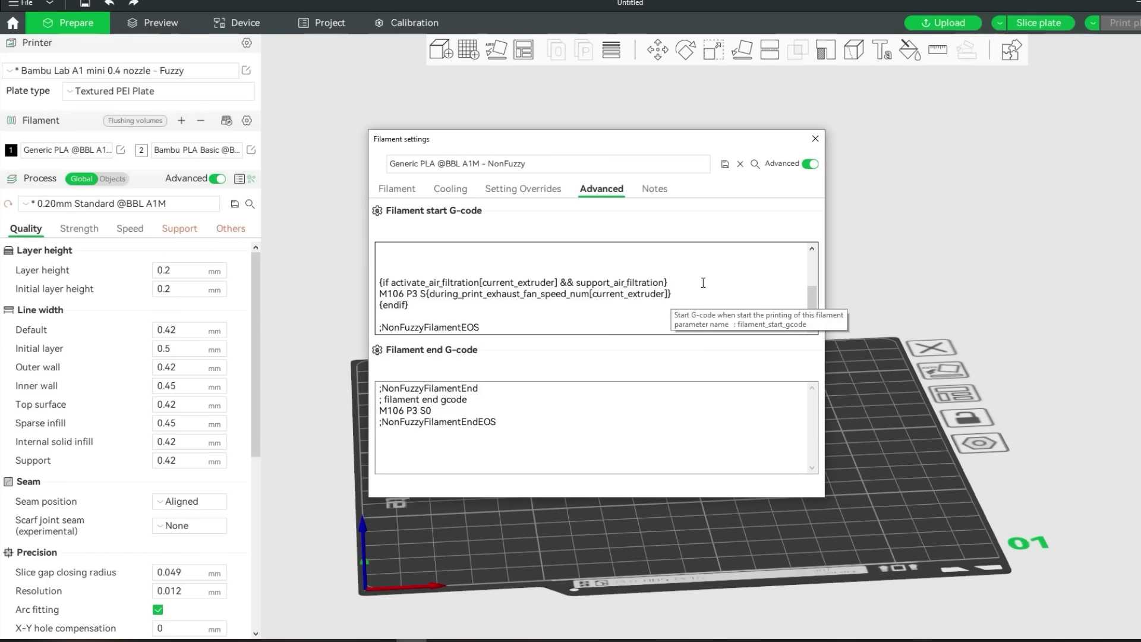
click(815, 139)
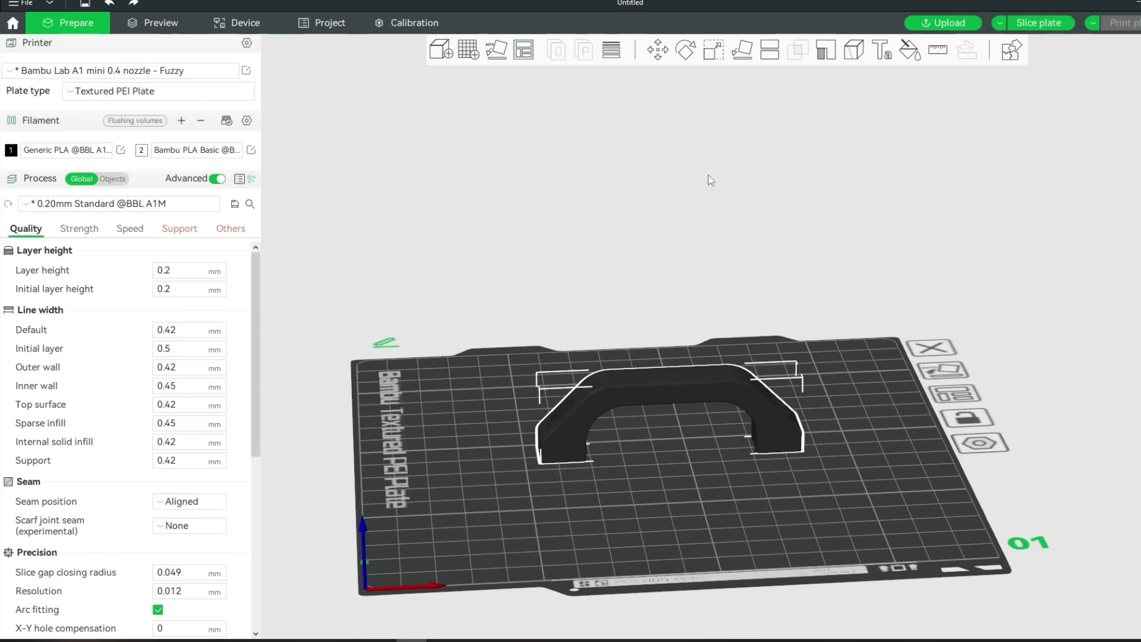
Examine the ;FuzzyFilament and ;FuzzyFilamentEOS markers in the second filament's start G-code.
click(251, 150)
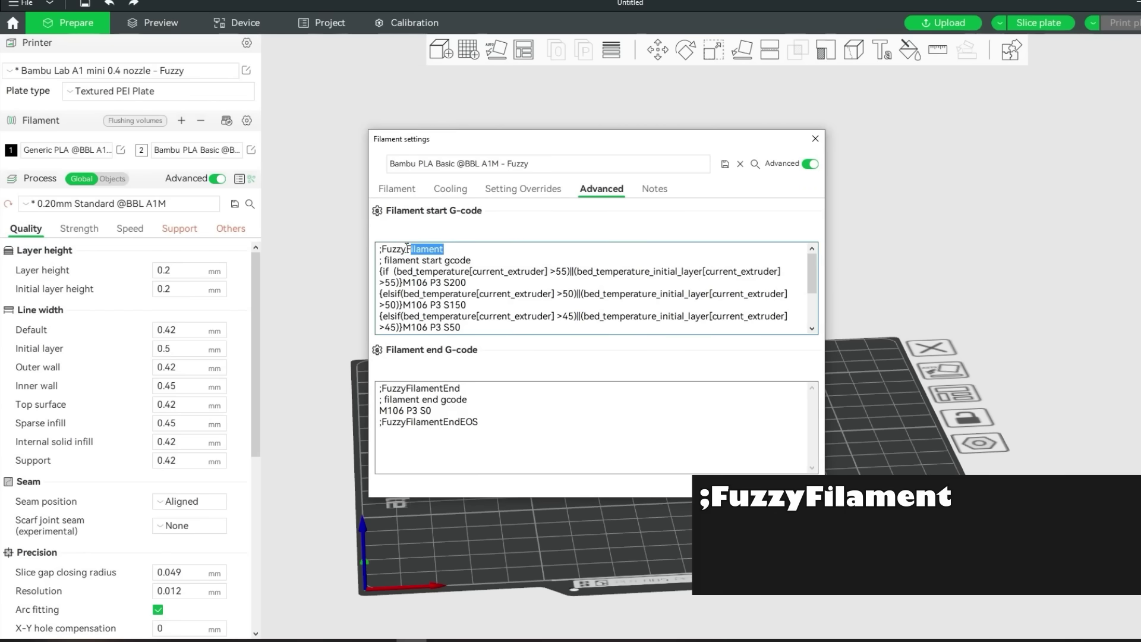
drag(407, 248, 350, 248)
drag(446, 249, 363, 250)
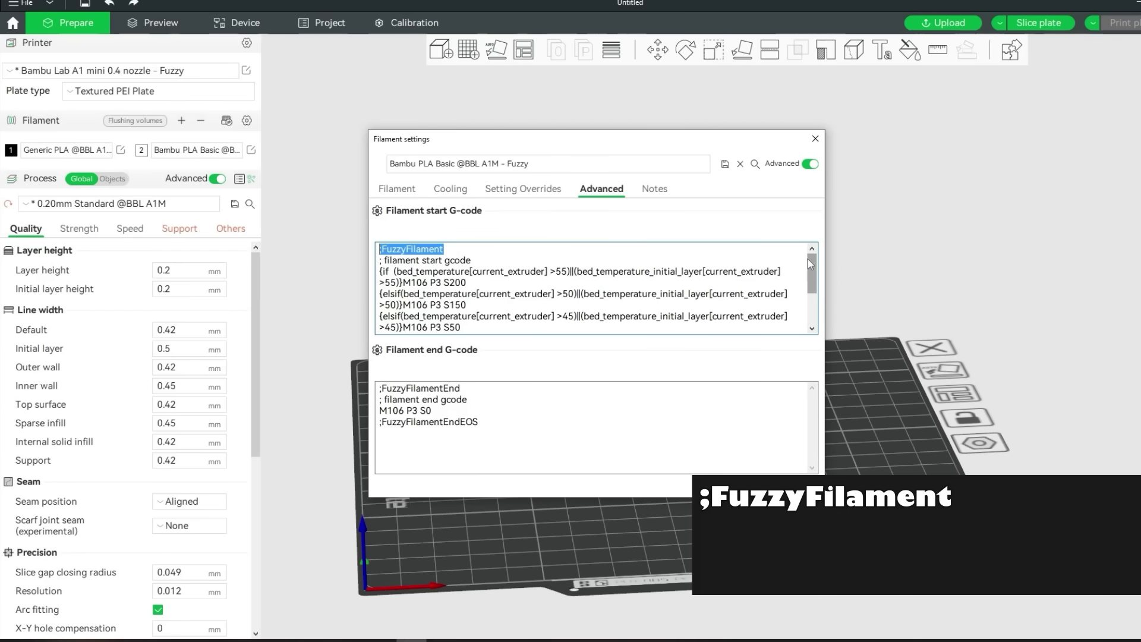
scroll(811, 277, down, 1)
scroll(811, 277, down, 2)
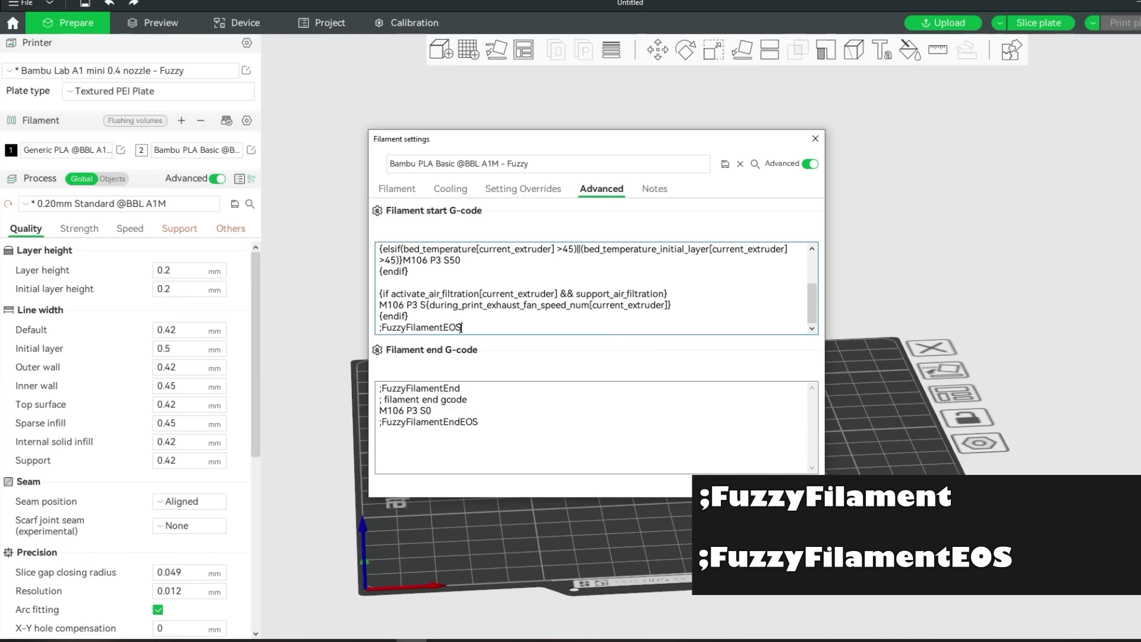
drag(461, 328, 381, 338)
click(470, 328)
drag(468, 328, 360, 342)
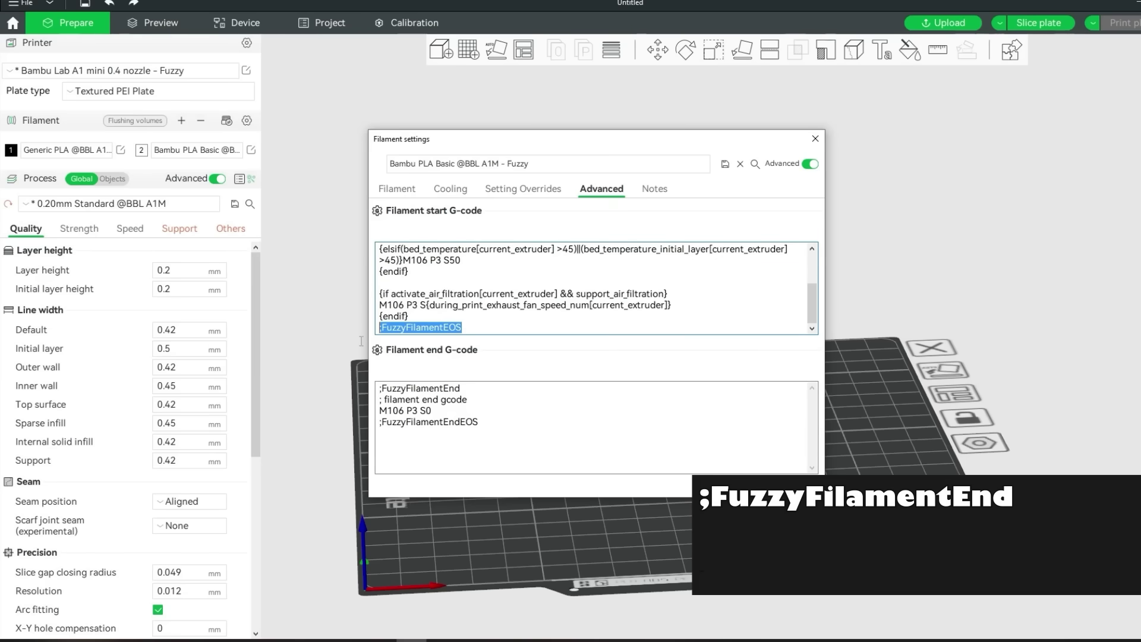
Examine the ;FuzzyFilamentEnd and ;FuzzyFilamentEndEOS markers in the second filament's end G-code.
click(473, 388)
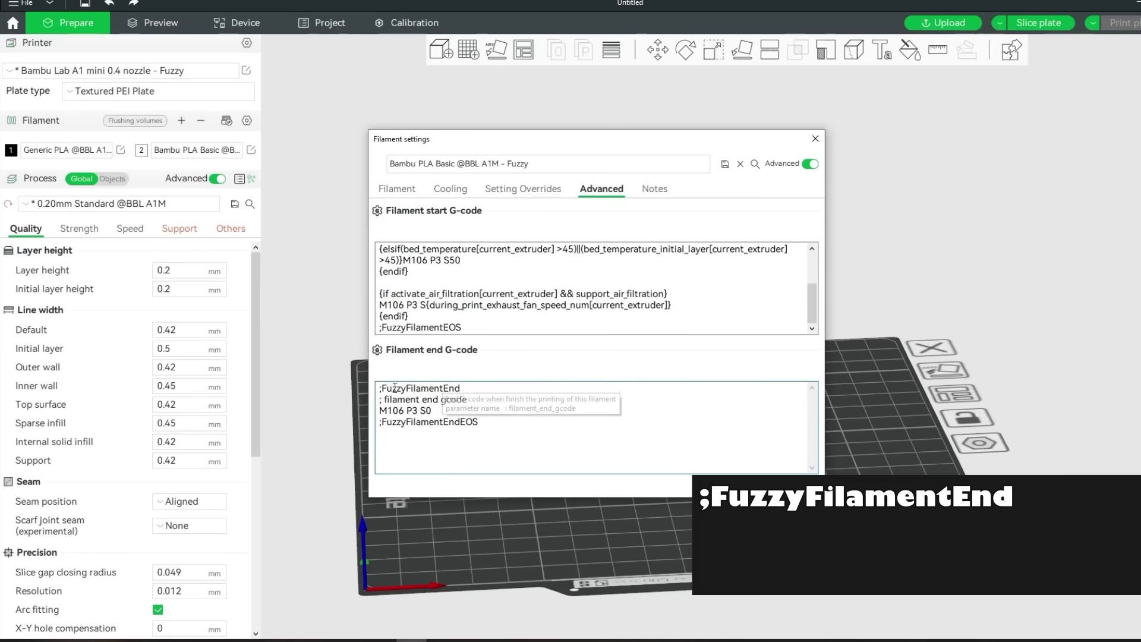
drag(468, 386, 358, 395)
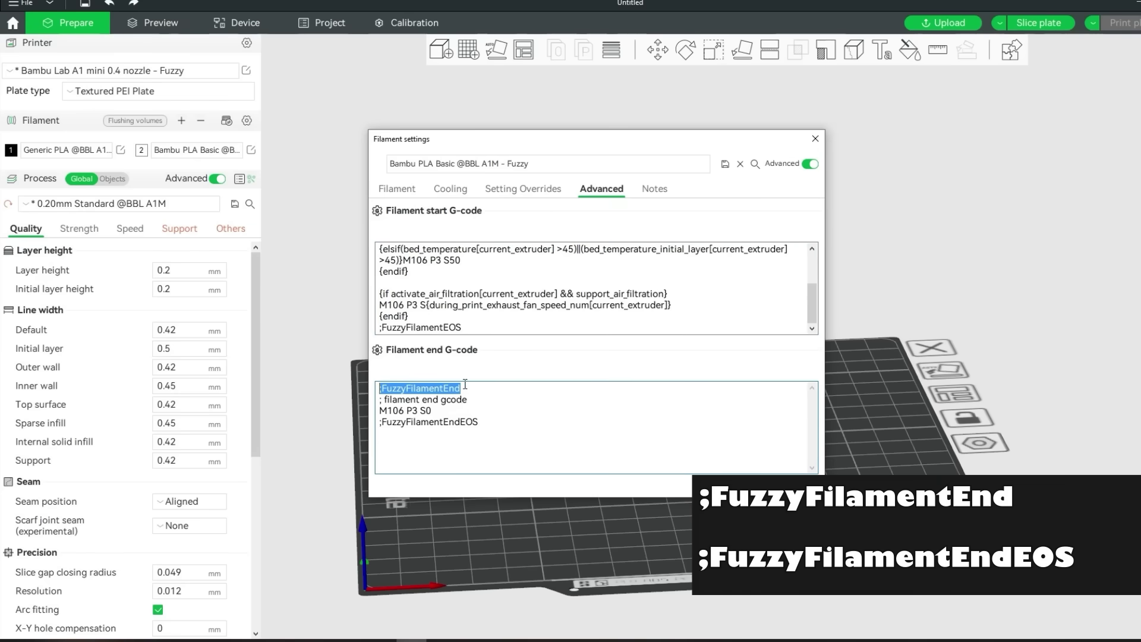
drag(466, 387, 367, 391)
drag(523, 423, 364, 429)
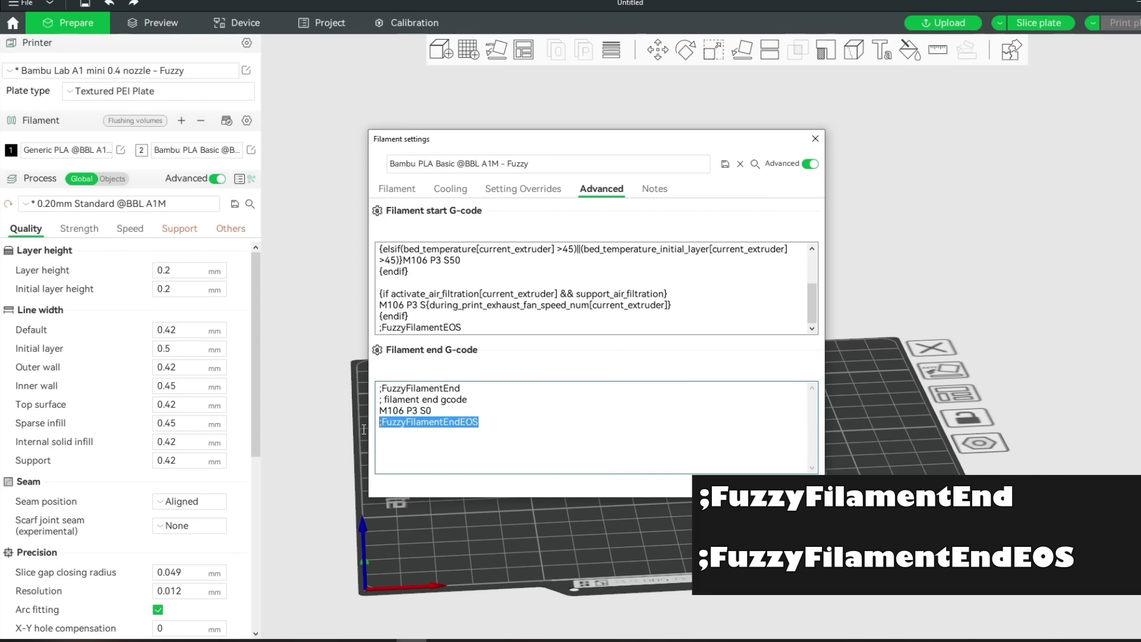
drag(495, 418, 364, 431)
click(444, 453)
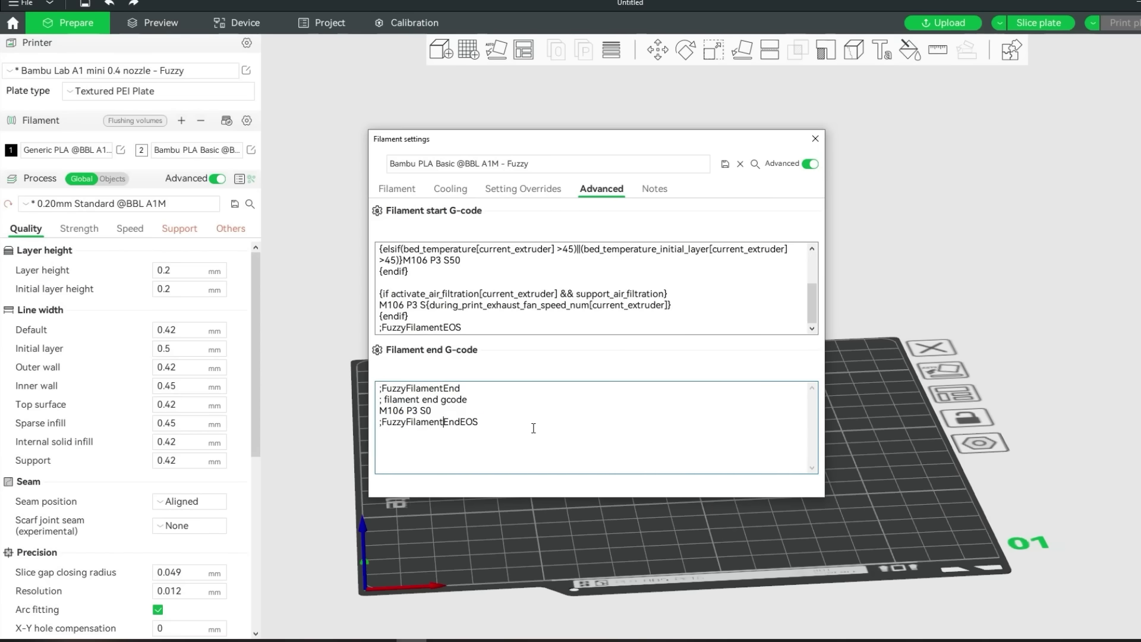
click(725, 164)
click(629, 359)
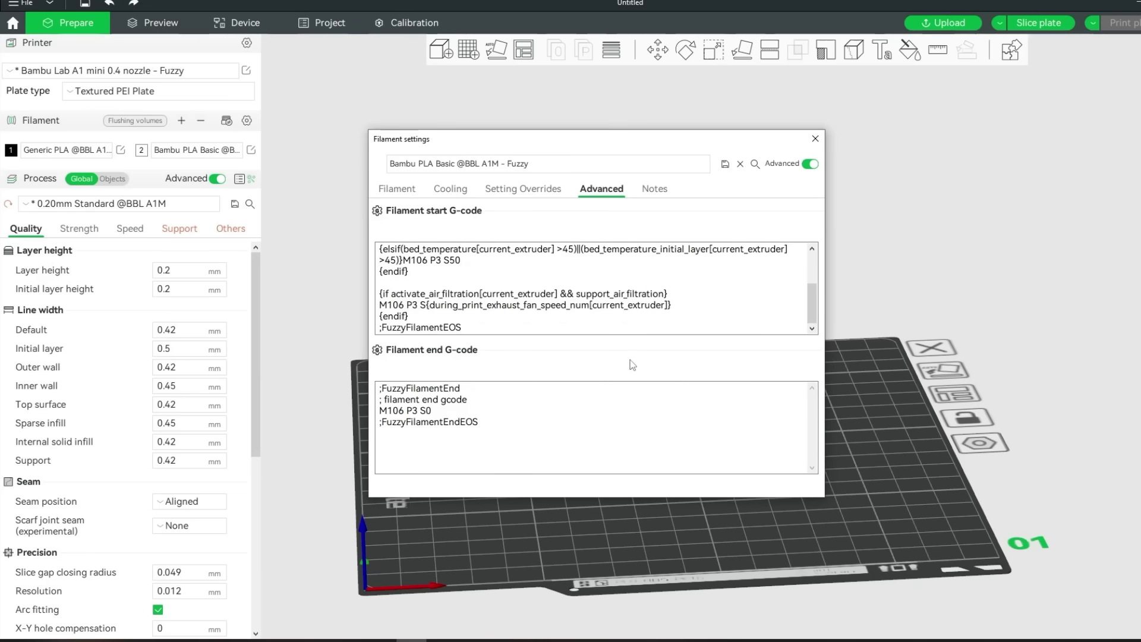
click(814, 140)
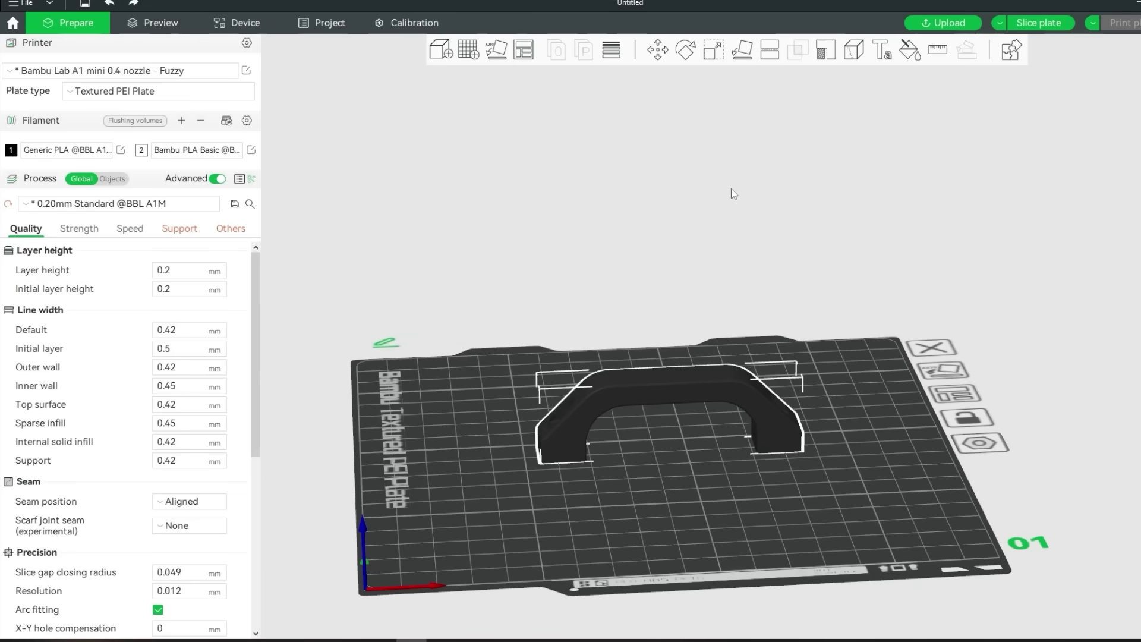
Open the printer's machine G-code settings and examine the ;FuzzyTool marker at the start of the change filament G-code.
click(246, 71)
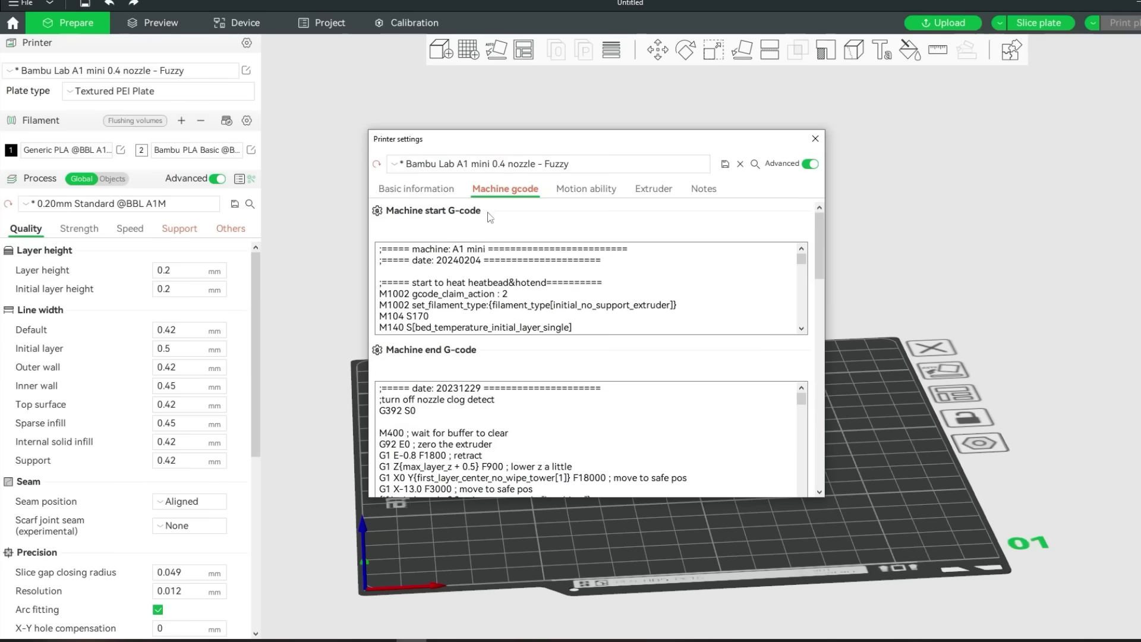
drag(819, 246, 826, 398)
click(446, 288)
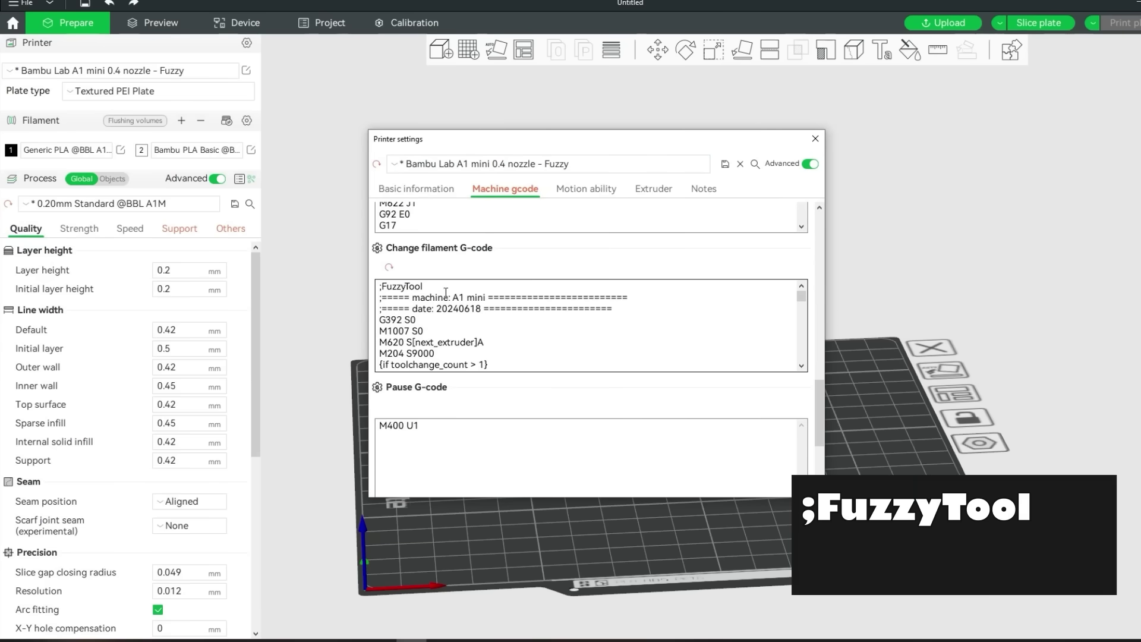
drag(446, 287, 348, 293)
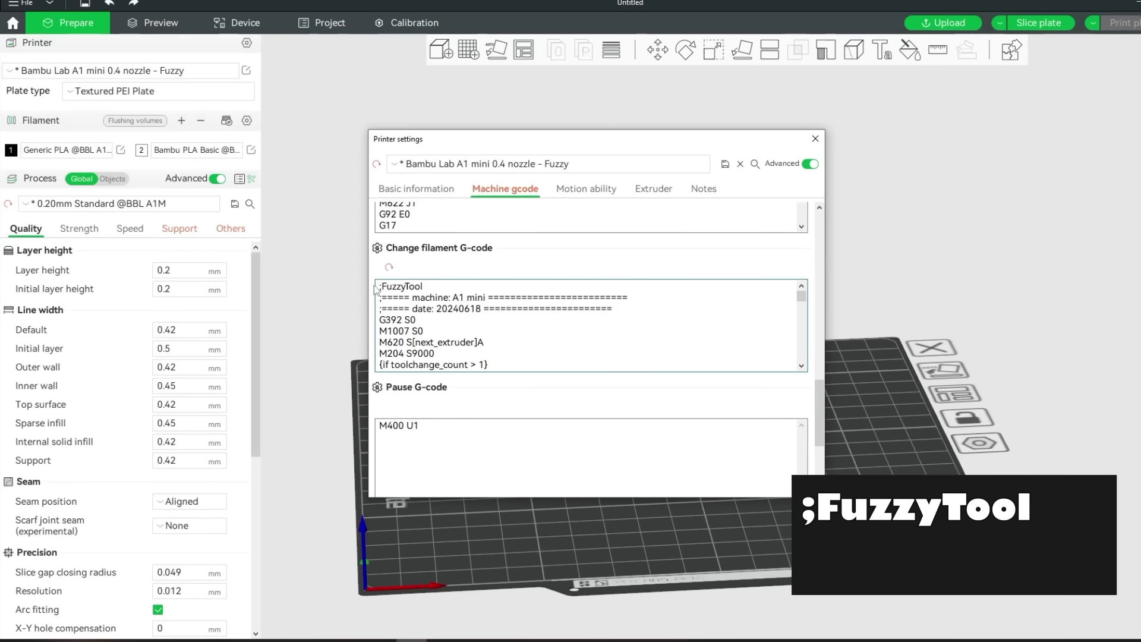
drag(440, 287, 352, 289)
drag(447, 286, 355, 293)
click(365, 293)
Examine the ;FuzzyToolEnd marker at the end of the printer's change filament G-code.
drag(801, 296, 657, 370)
drag(457, 365, 372, 369)
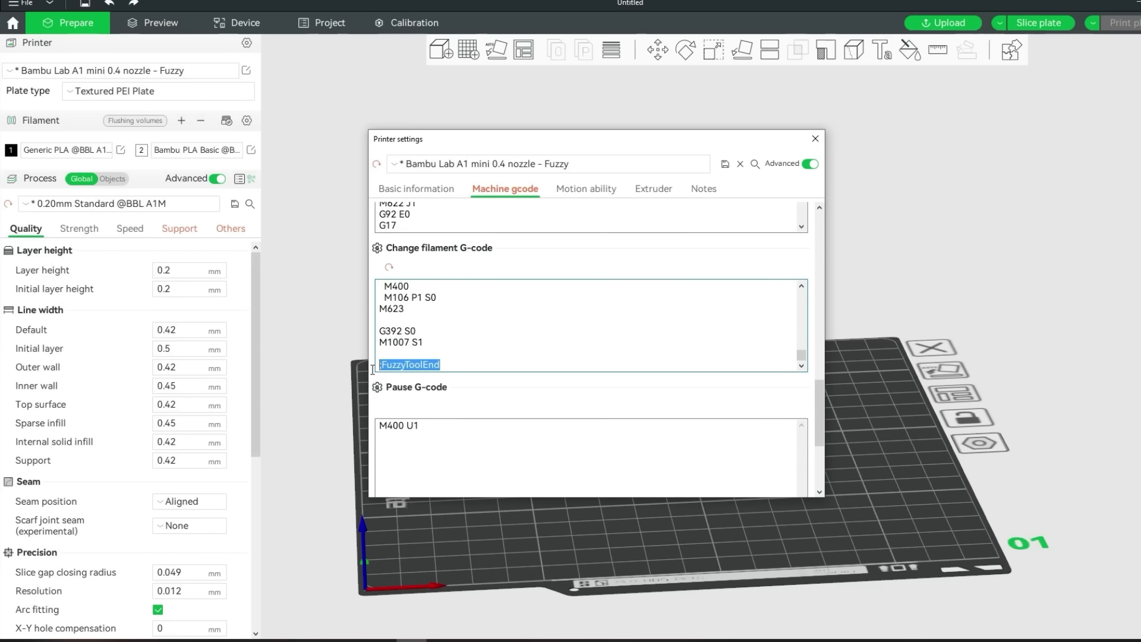
click(465, 364)
drag(443, 365, 403, 365)
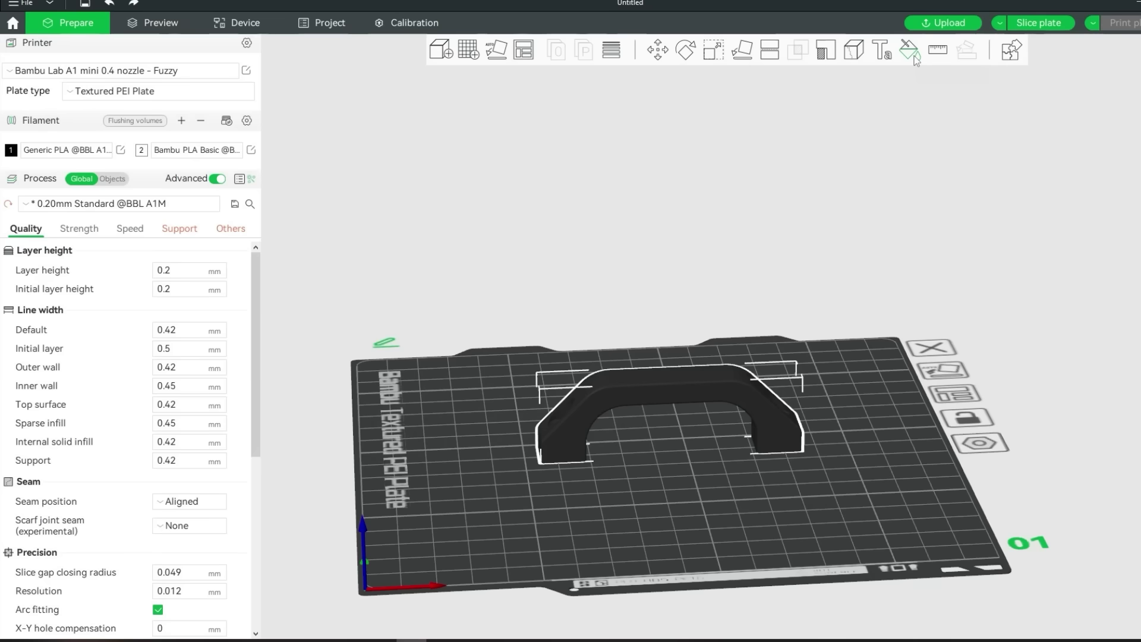
Color paint the handle's upper face and one sloped end with filament 2, using the circle brush at pen size 1.00.
click(911, 52)
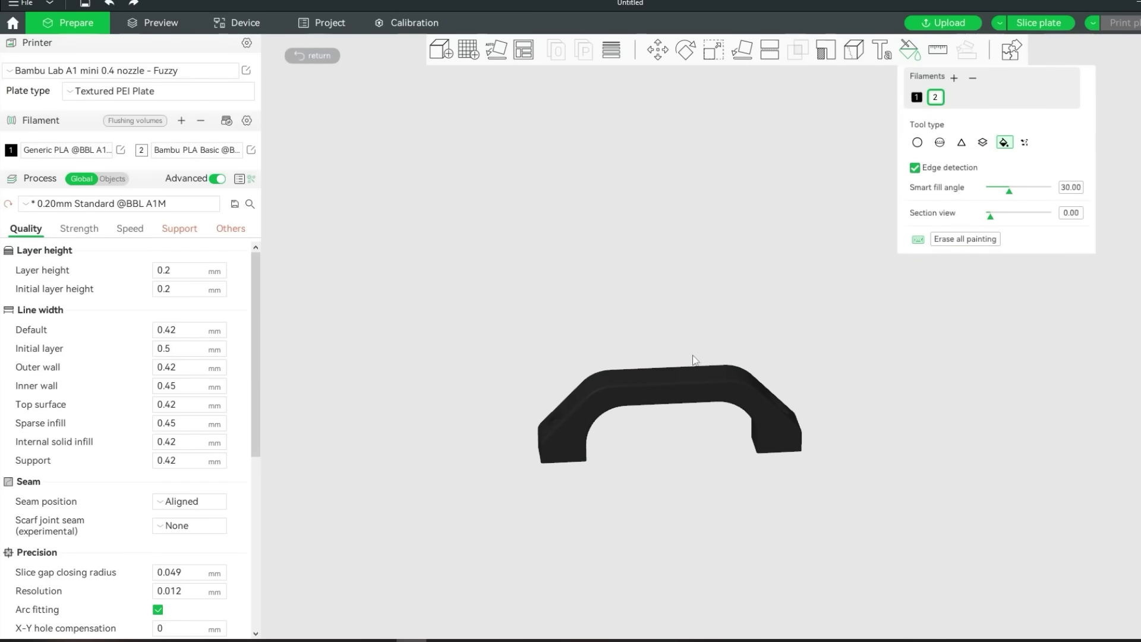
scroll(694, 360, up, 2)
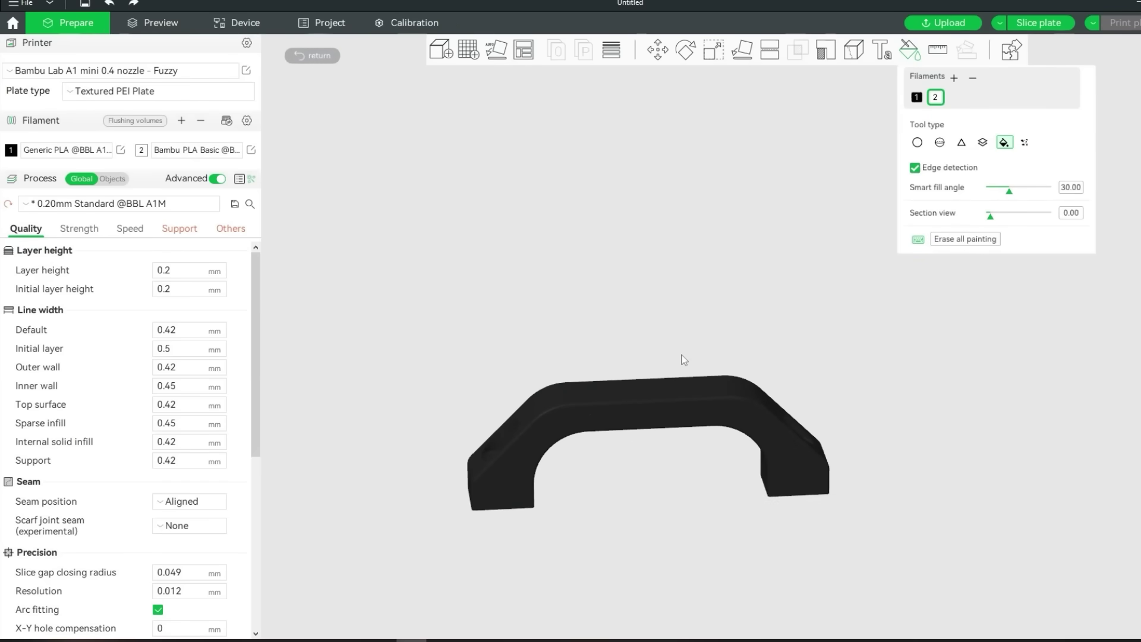
click(919, 145)
mouse_move(740, 298)
mouse_down()
mouse_move(663, 316)
mouse_move(622, 410)
mouse_move(628, 435)
mouse_move(613, 436)
mouse_move(607, 417)
mouse_move(632, 399)
mouse_move(646, 419)
mouse_move(602, 411)
mouse_move(693, 402)
mouse_move(650, 417)
mouse_up()
mouse_move(823, 379)
mouse_down()
mouse_move(779, 344)
mouse_move(687, 369)
mouse_move(699, 416)
mouse_up()
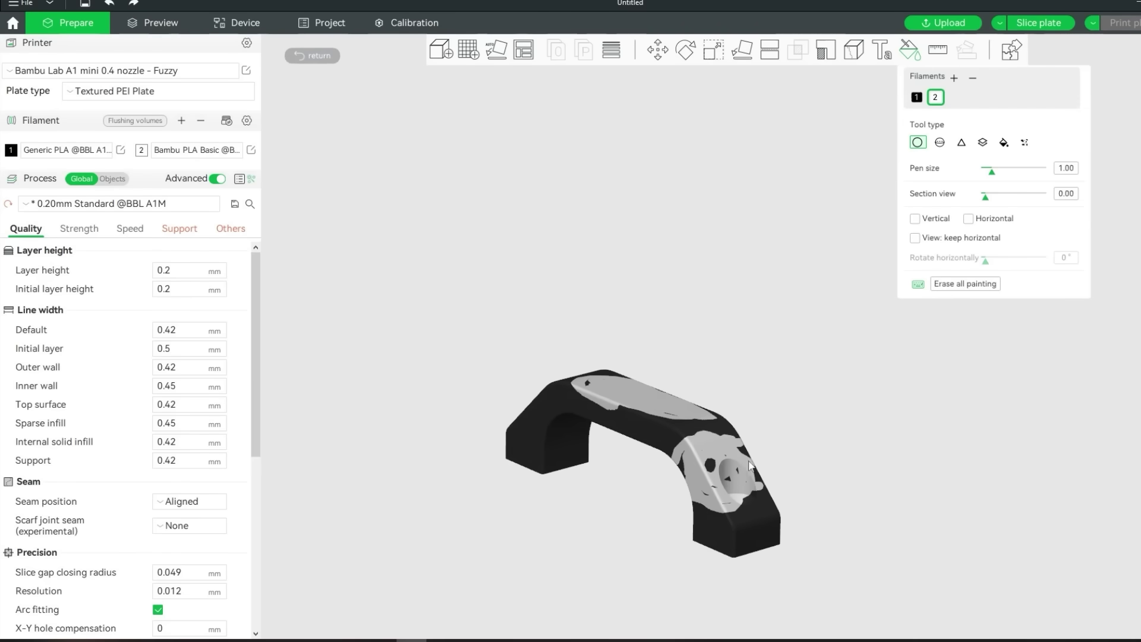